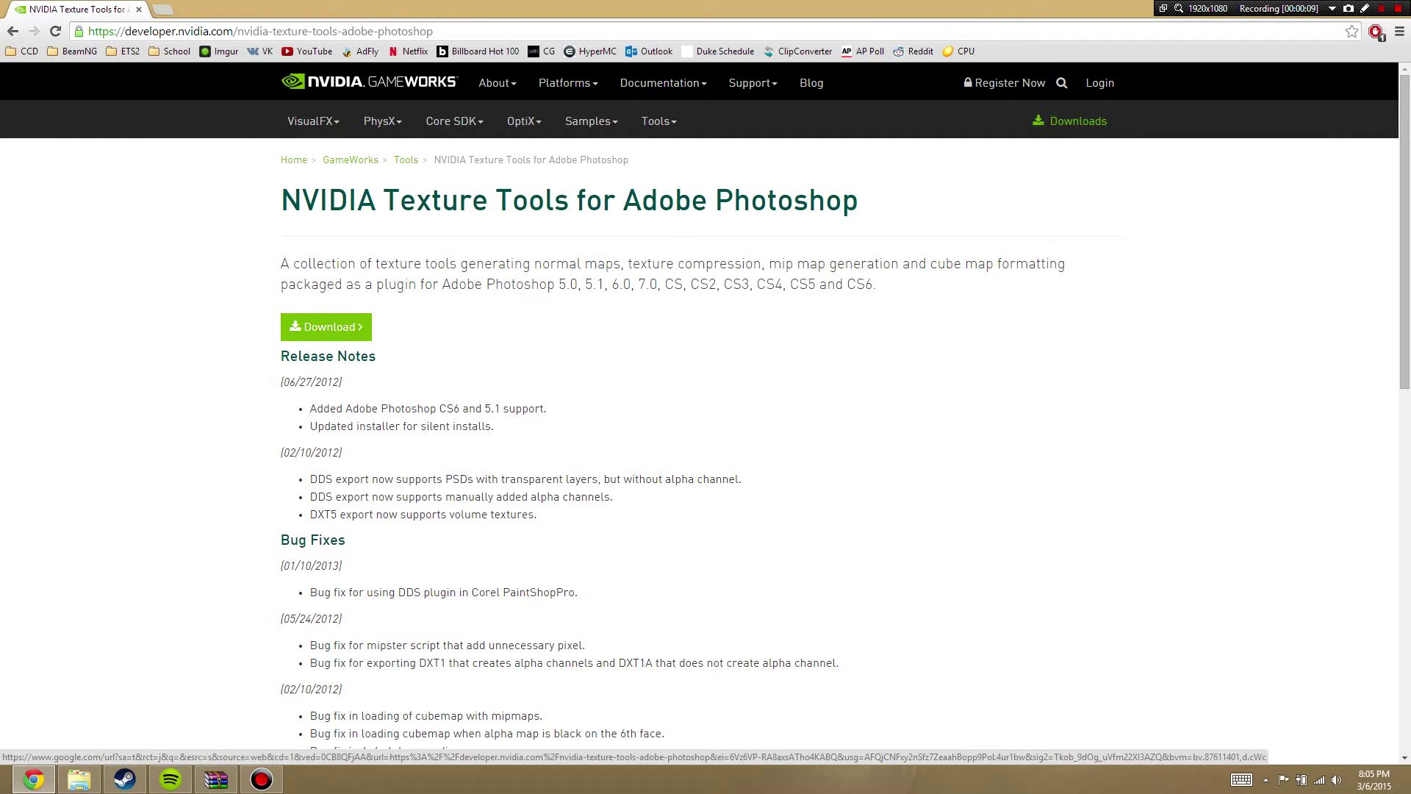
Check the supported Photoshop versions, then go to the Texture Tools download page.
drag(441, 284, 878, 284)
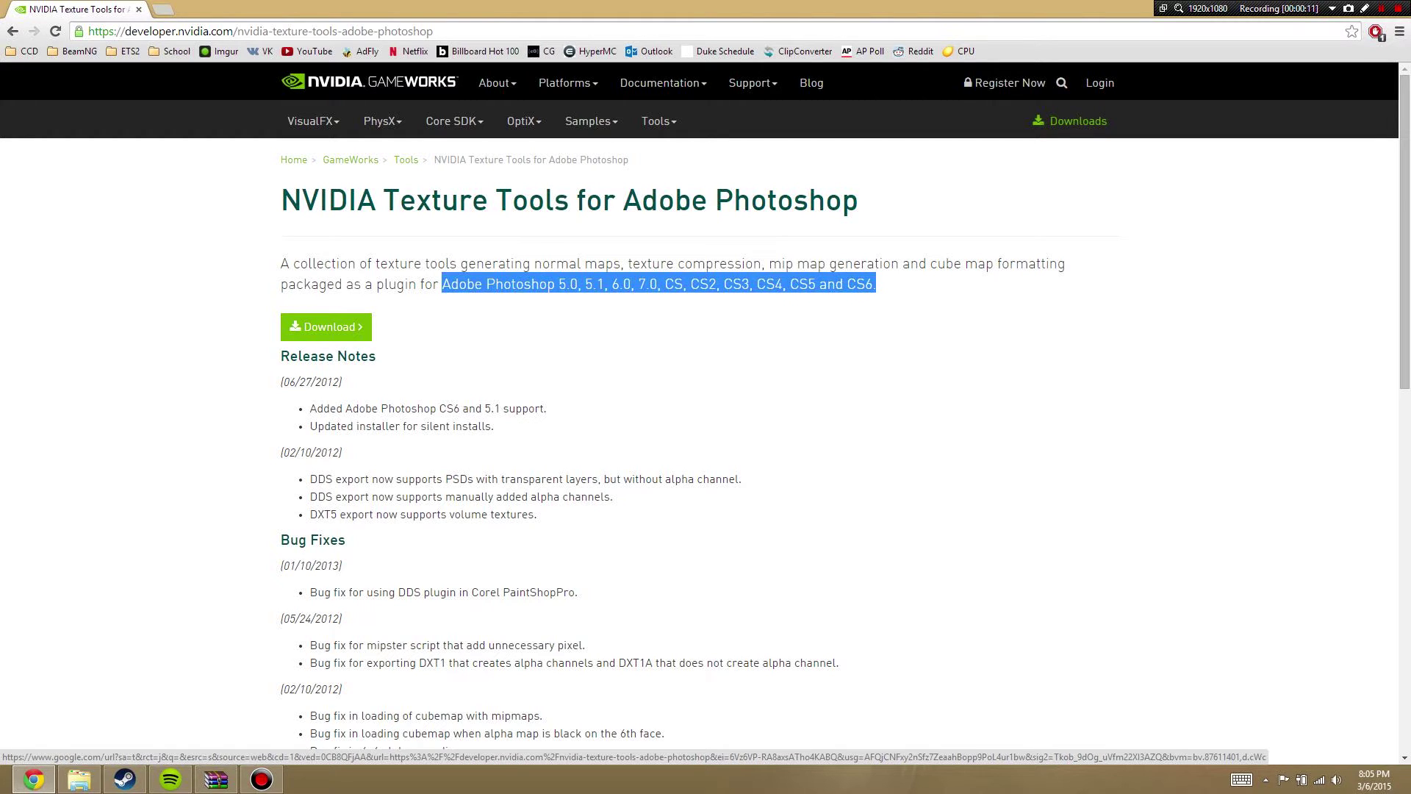
click(878, 284)
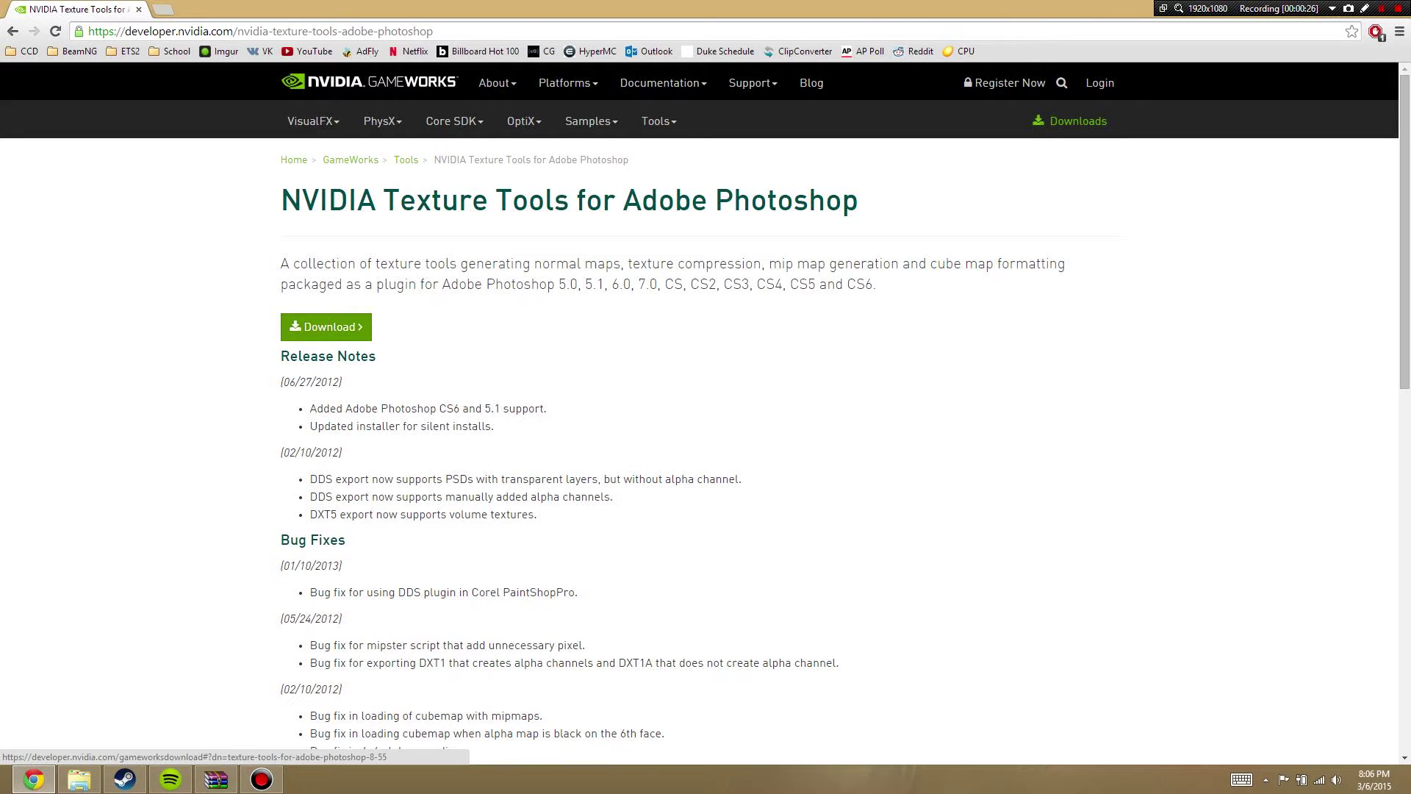
click(326, 327)
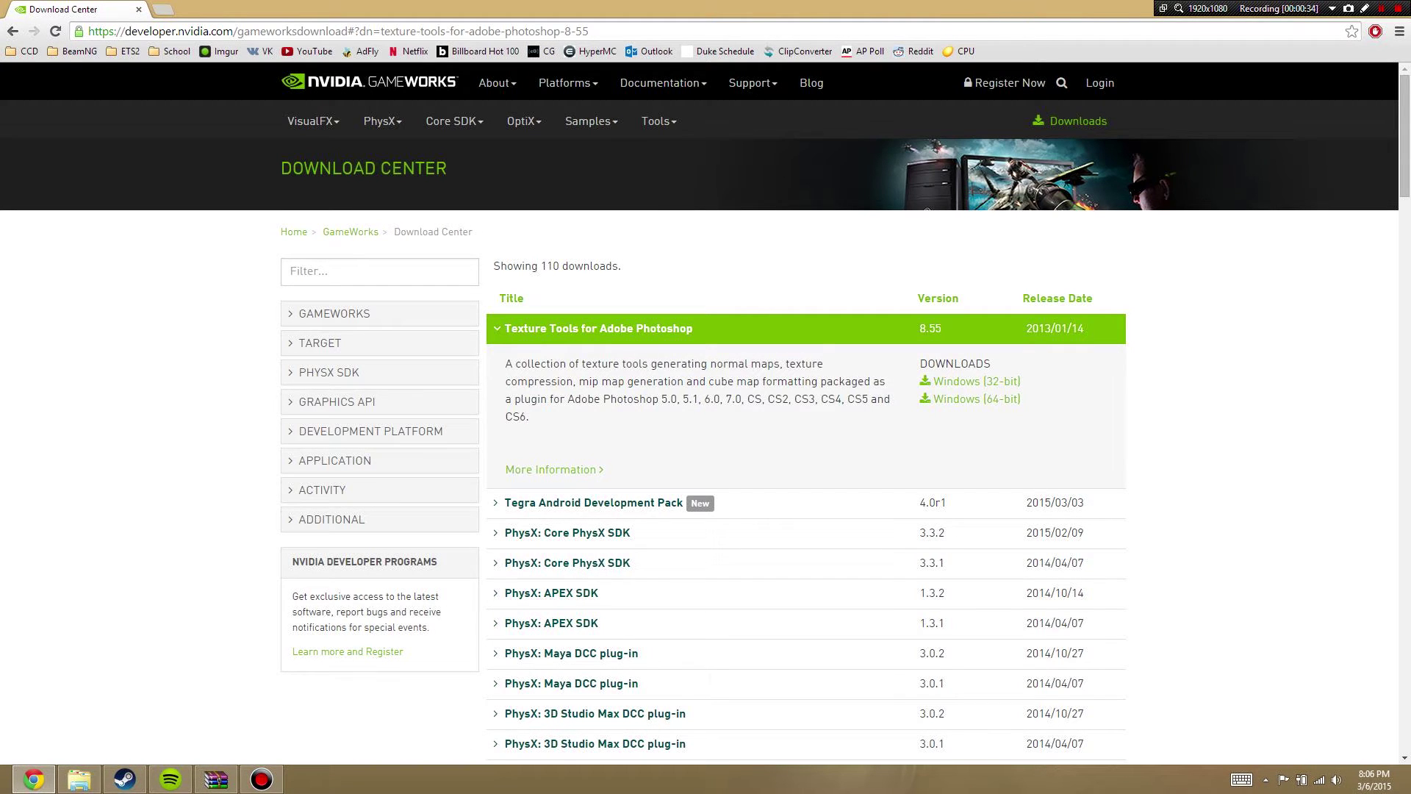
Download and save the Windows 32-bit NVIDIA Photoshop plug-ins installer.
drag(1021, 398, 927, 381)
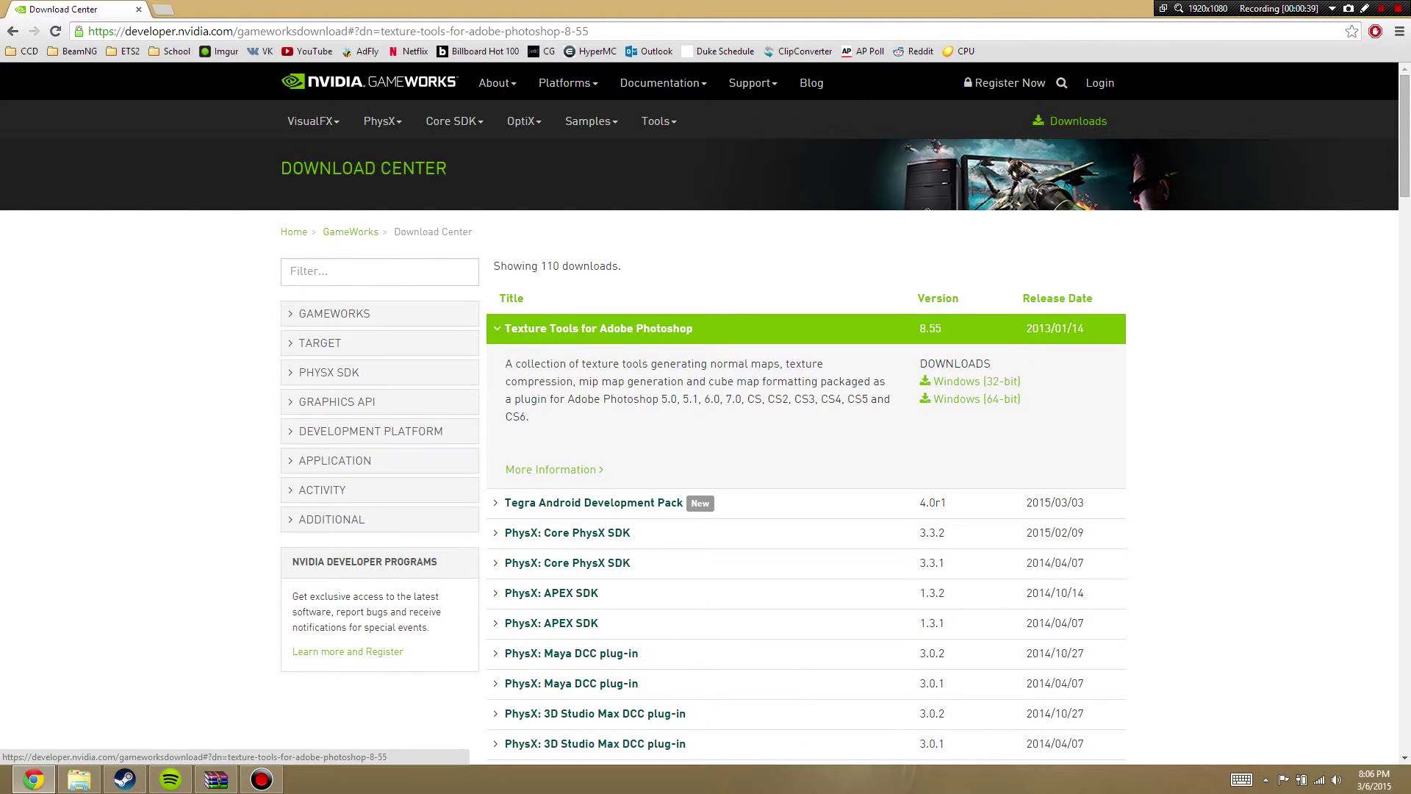
mouse_move(1022, 399)
mouse_down()
mouse_move(944, 399)
mouse_move(1022, 399)
mouse_up()
mouse_move(726, 399)
mouse_down()
mouse_move(746, 399)
mouse_move(725, 399)
mouse_up()
click(971, 380)
click(378, 328)
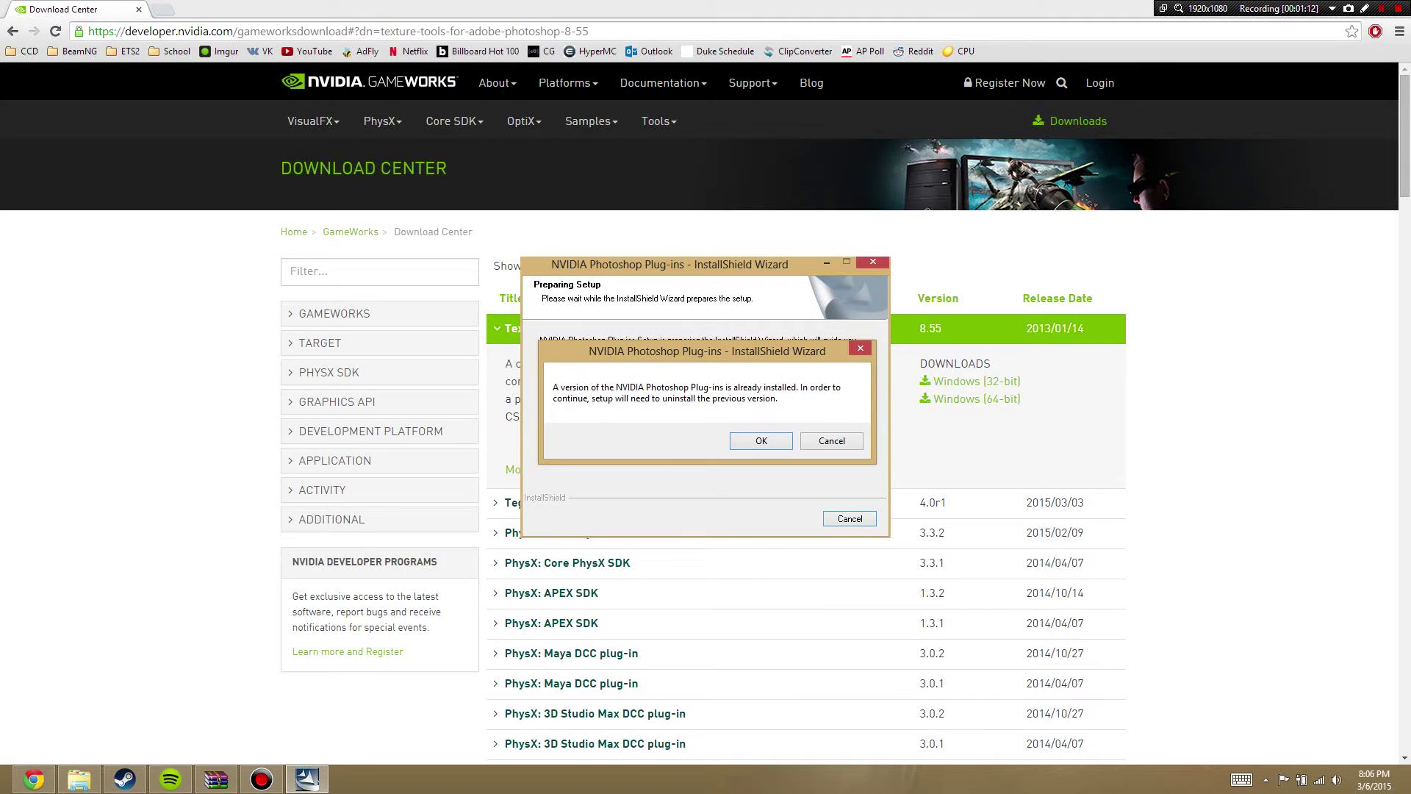
Agree to uninstall the previously installed NVIDIA plug-in version.
key(Return)
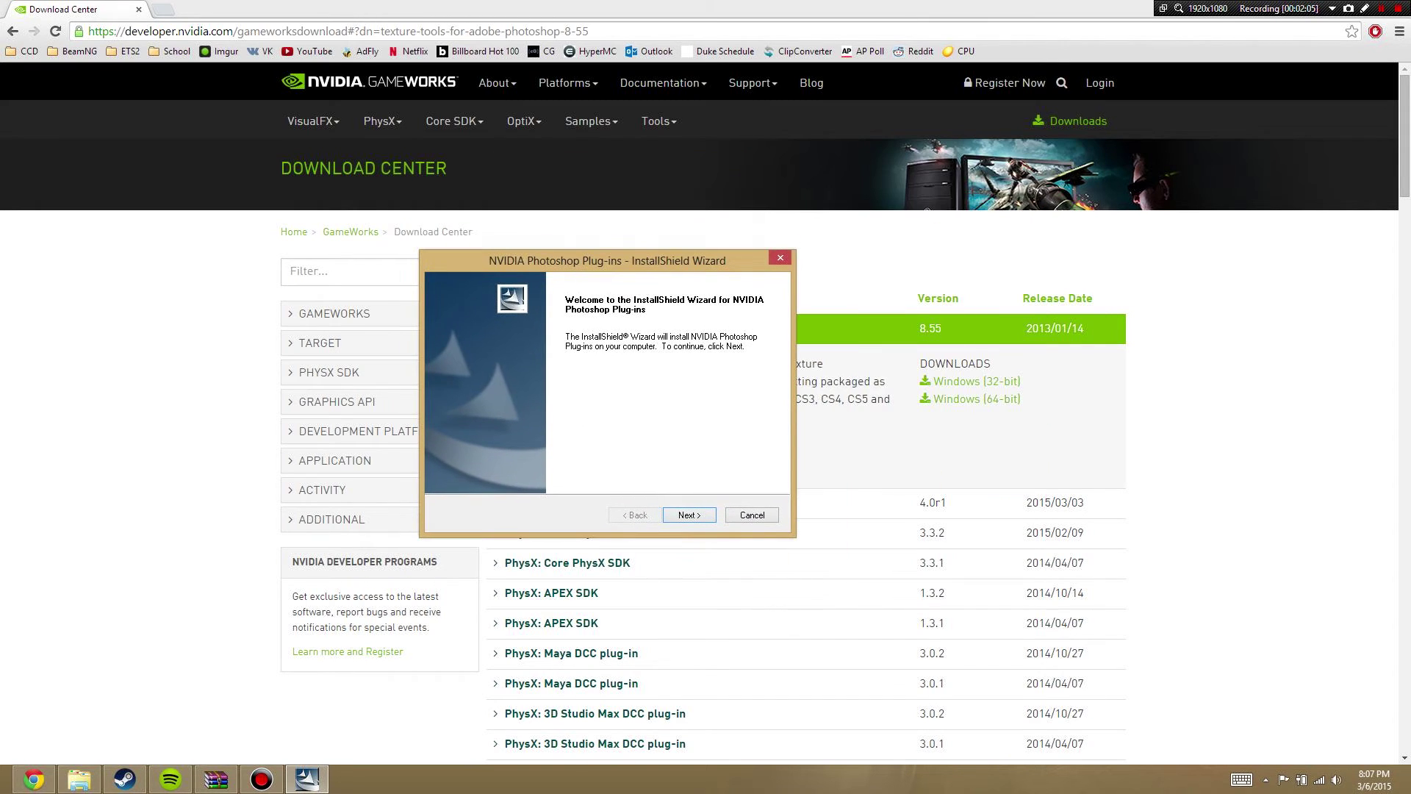
Accept the licence and enter the user's name and organization for registration.
key(Return)
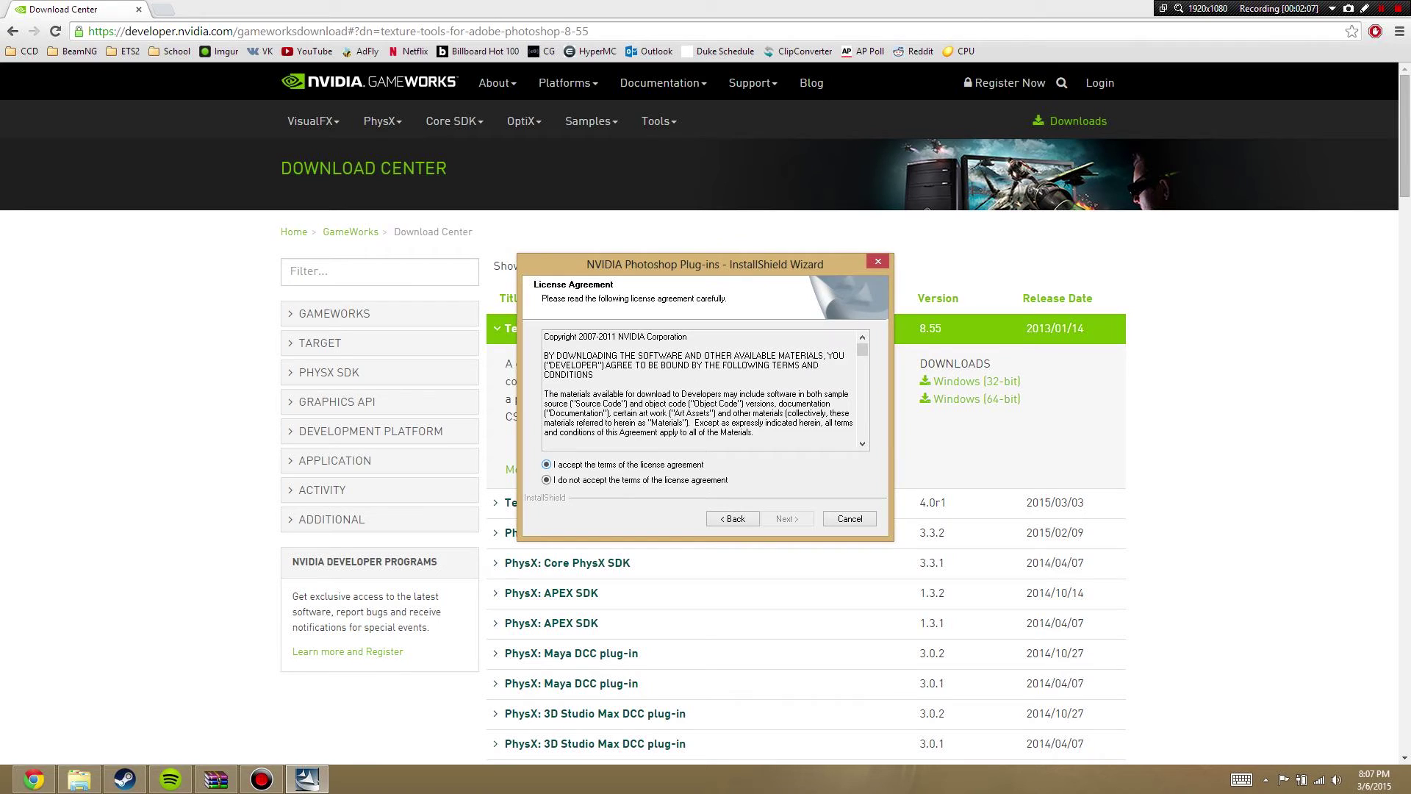
key(Up)
key(Return)
key(shift+Tab)
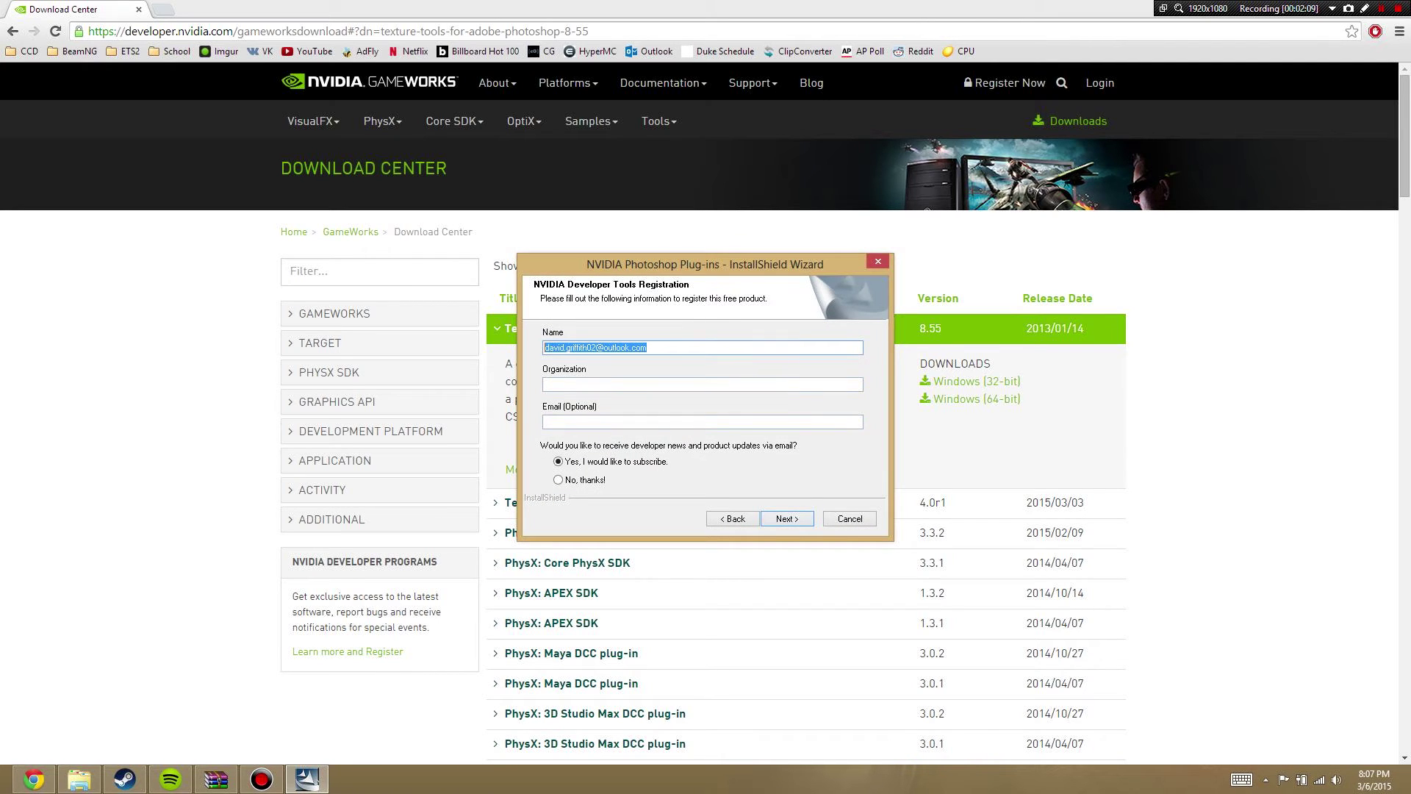
key(End)
key(shift+Home)
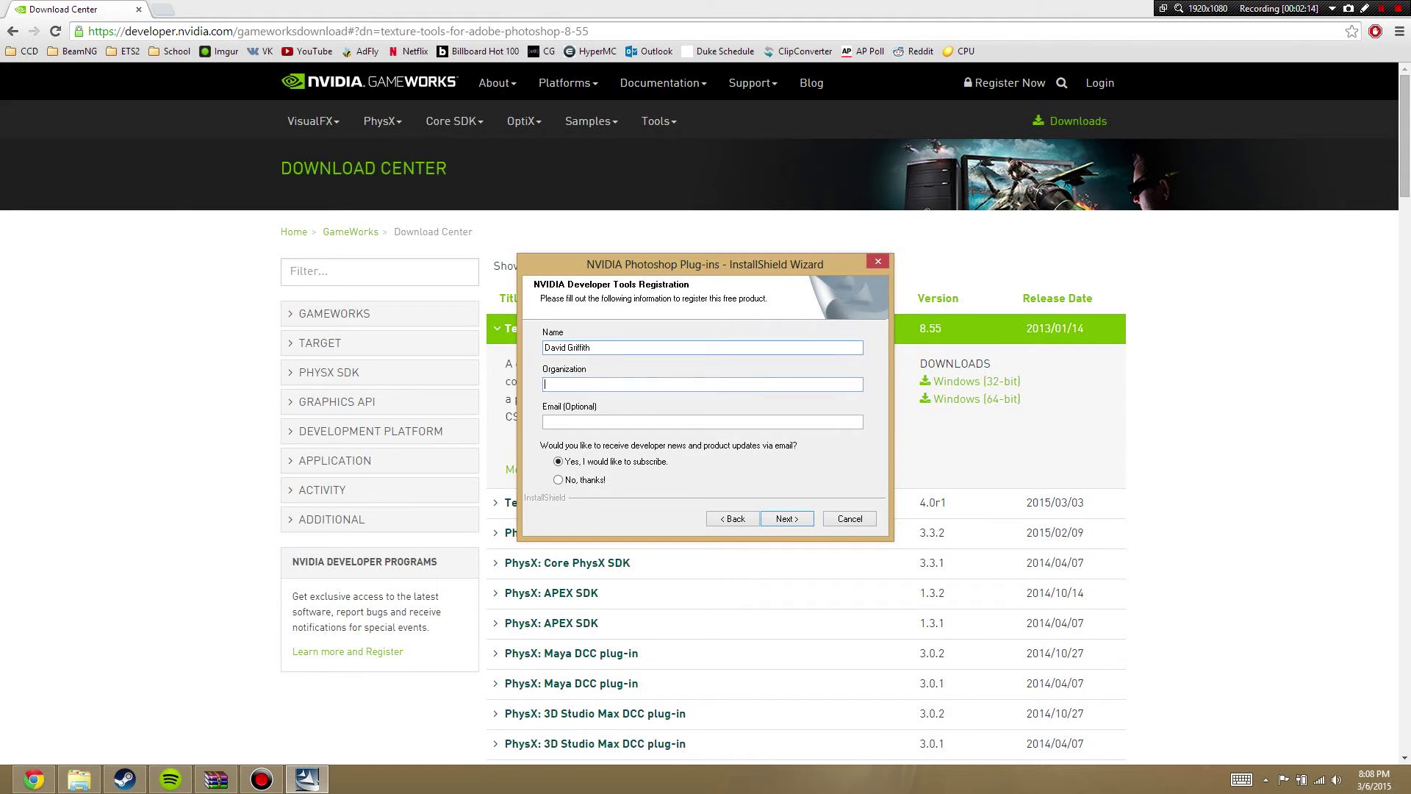
text(City Car D)
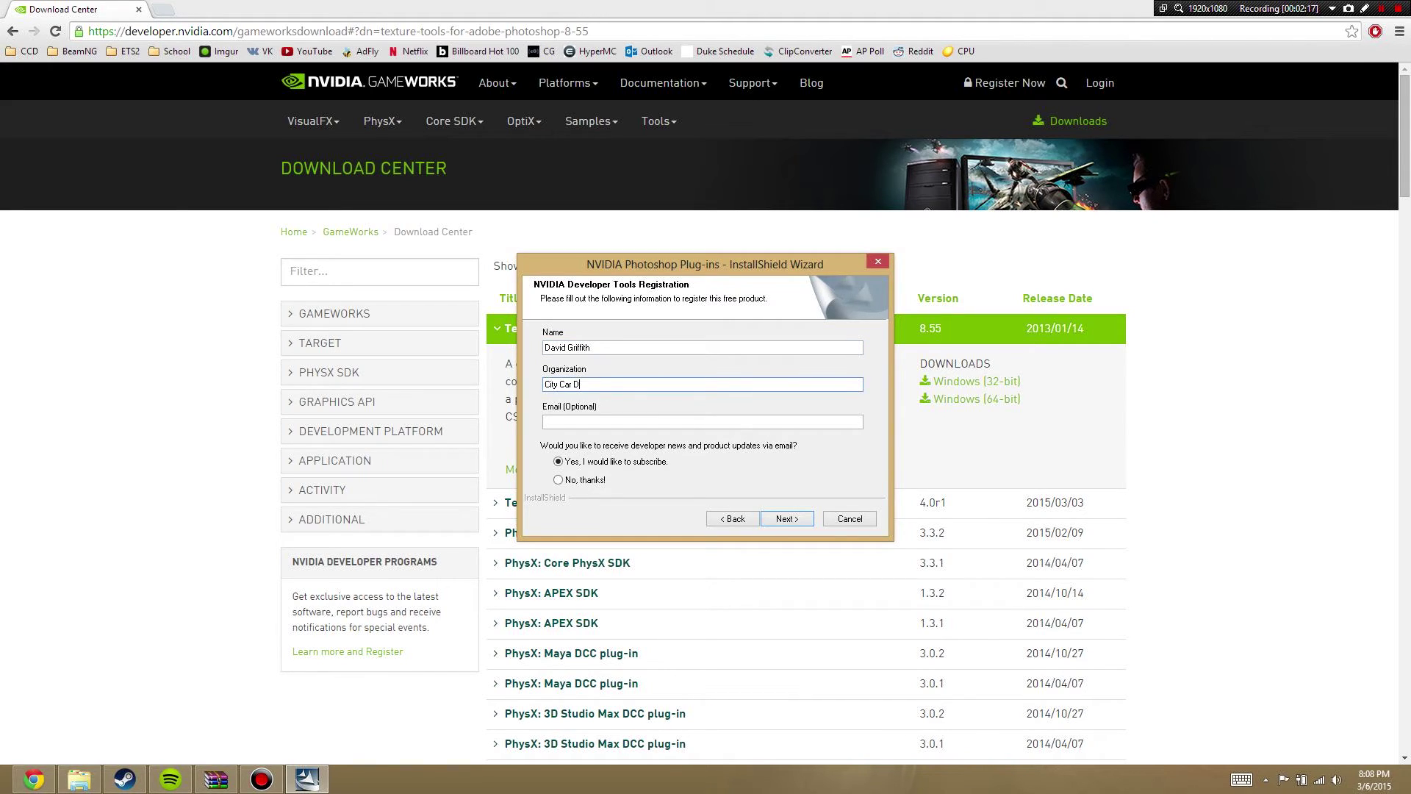
text(riving)
Decline the newsletter and install the plug-ins into the Photoshop 7.0 folder.
key(Tab)
key(Tab)
key(Down)
key(Return)
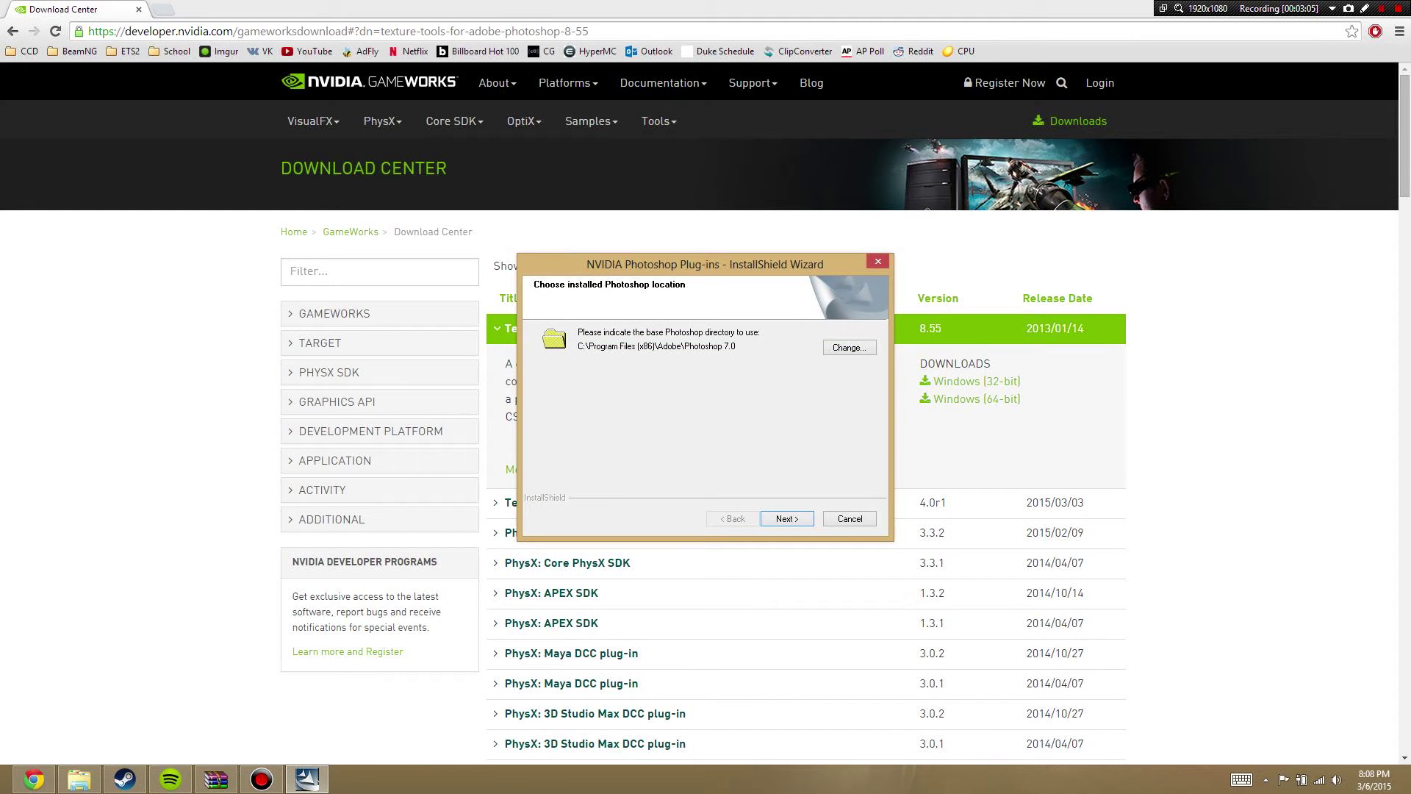
key(Return)
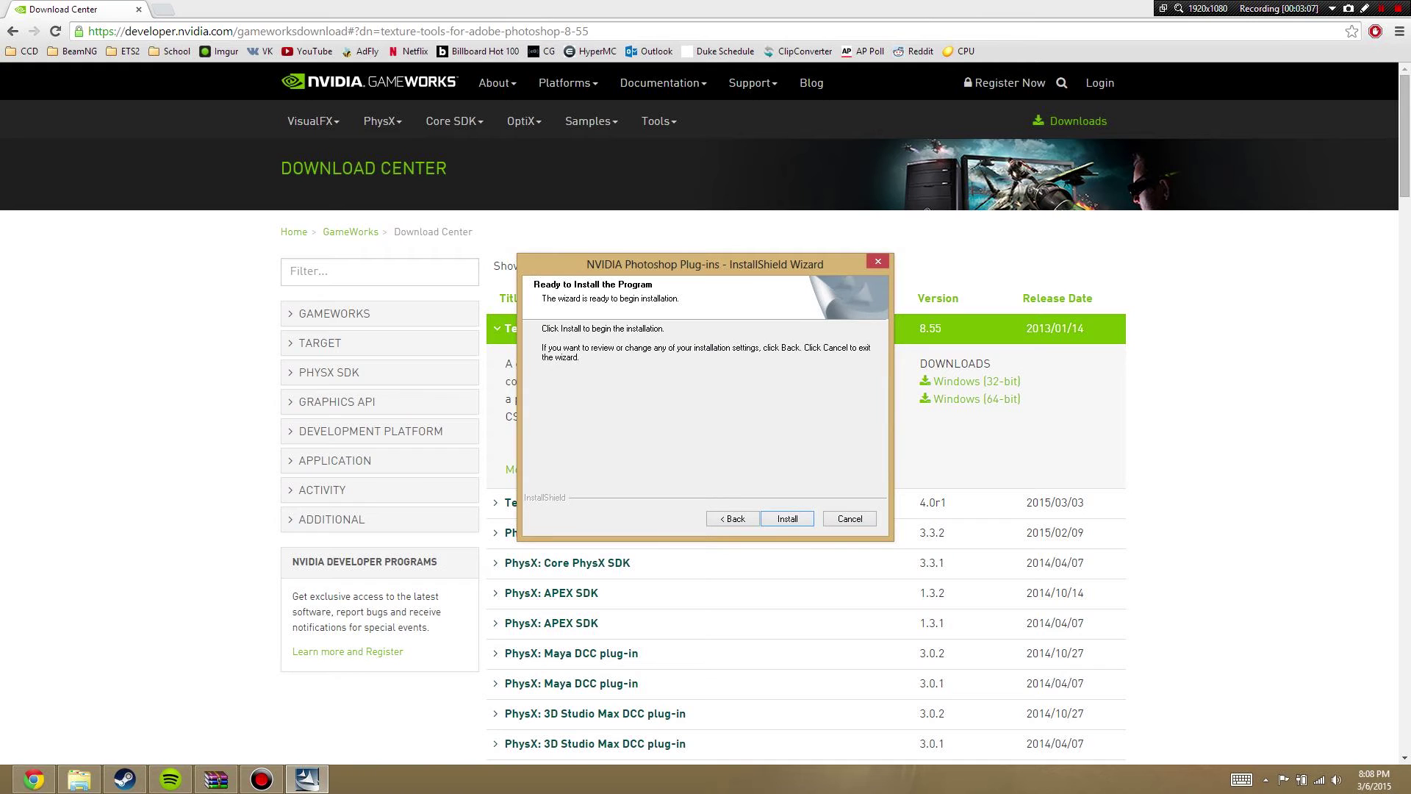
key(Return)
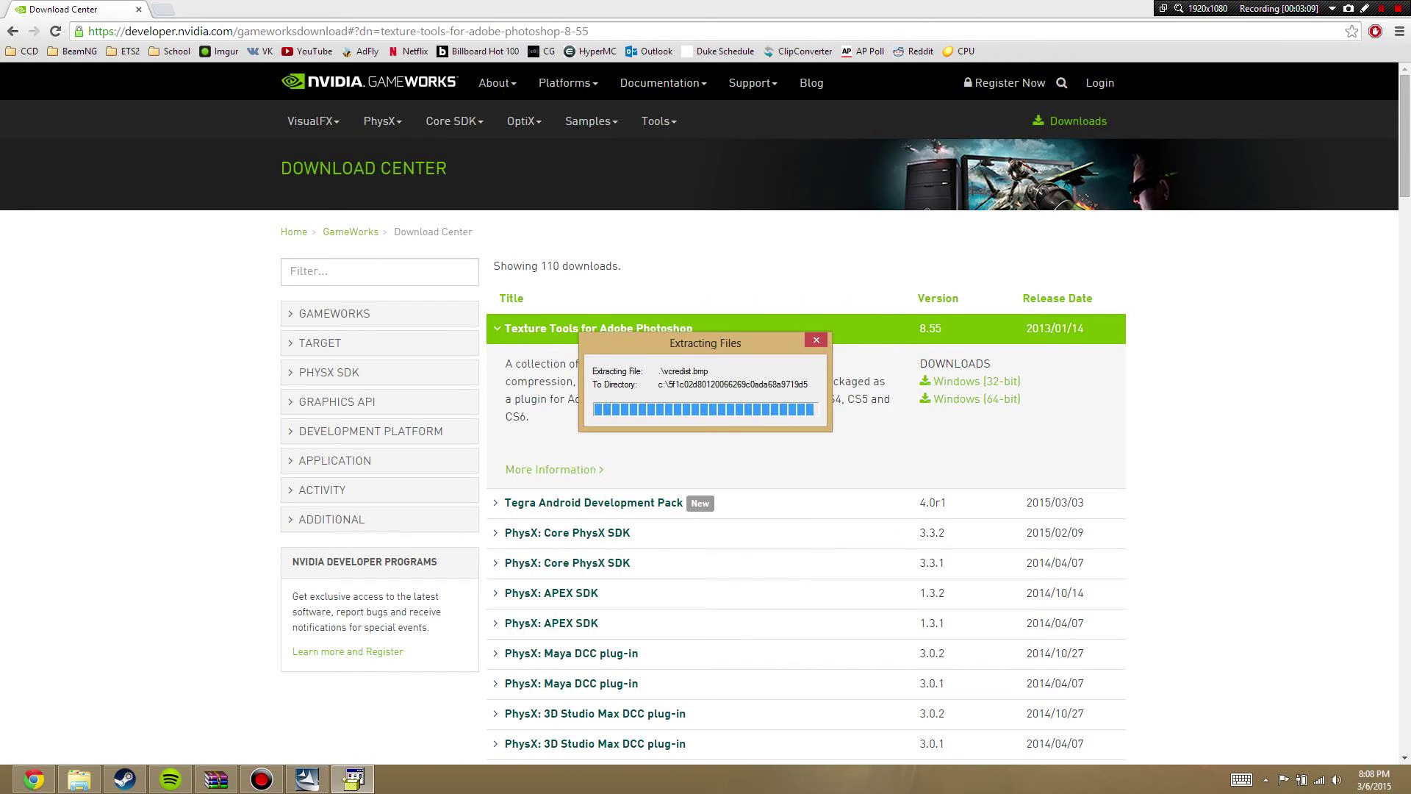
key(super+e)
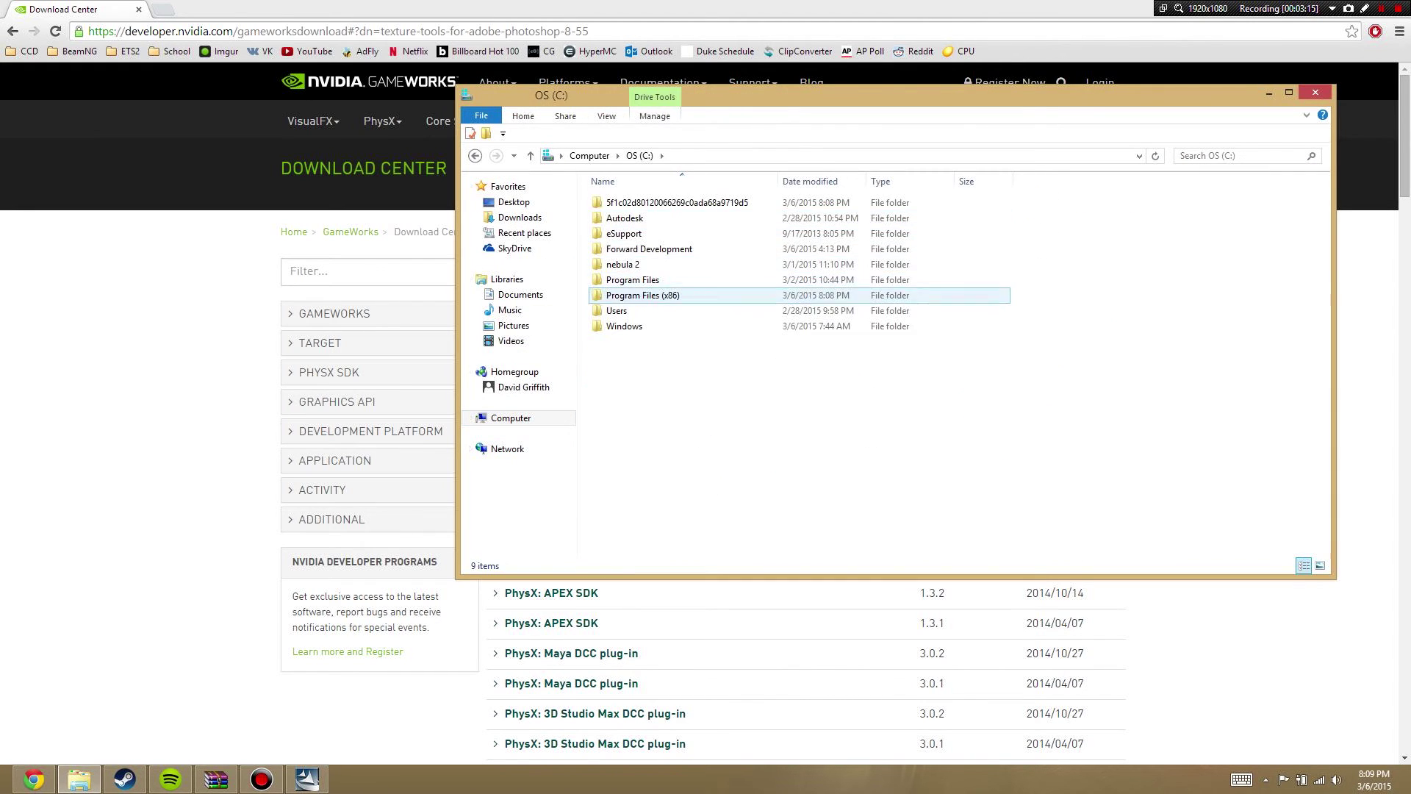
Finish the installer and launch Photoshop.exe from the Adobe Photoshop 7.0 folder.
click(625, 332)
key(BackSpace)
key(Return)
key(Return)
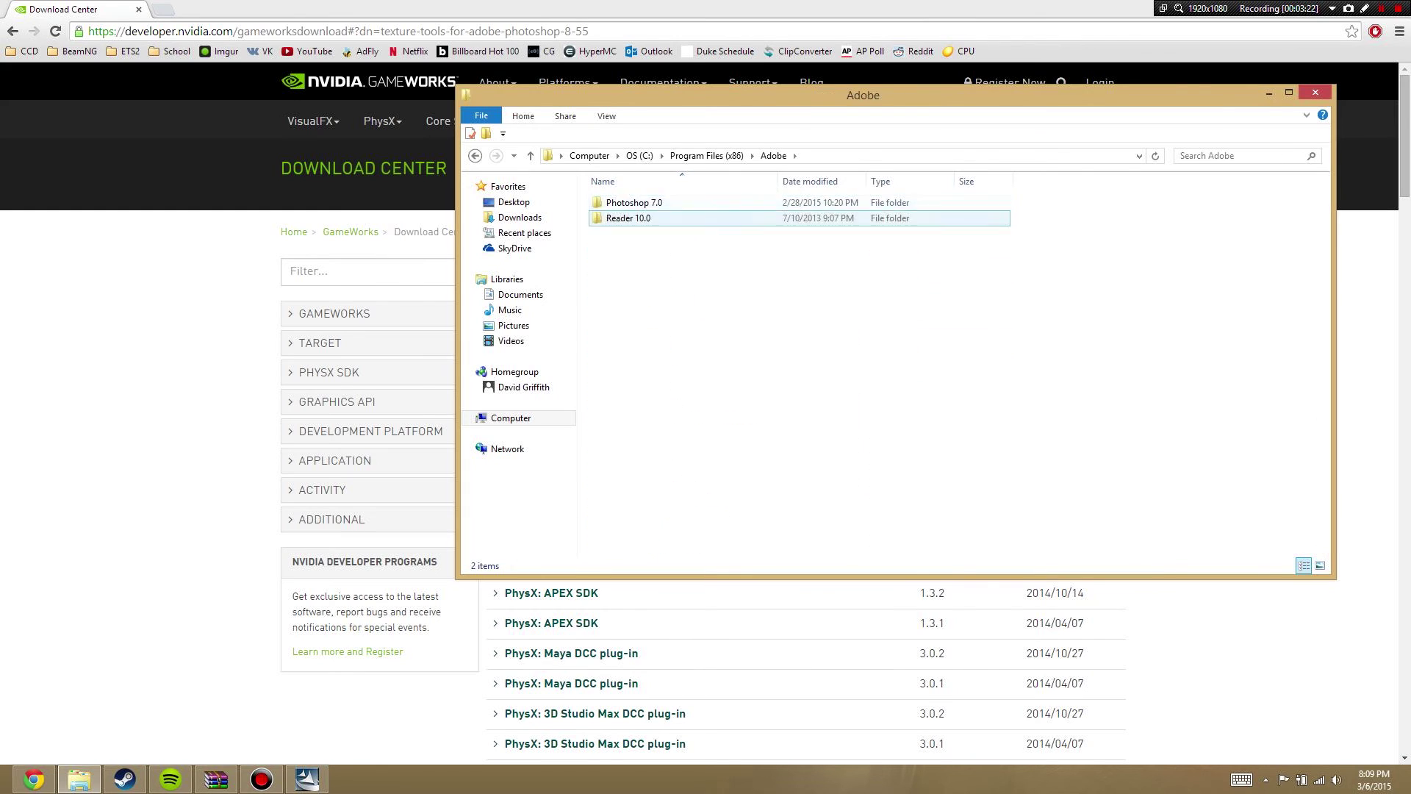
key(Return)
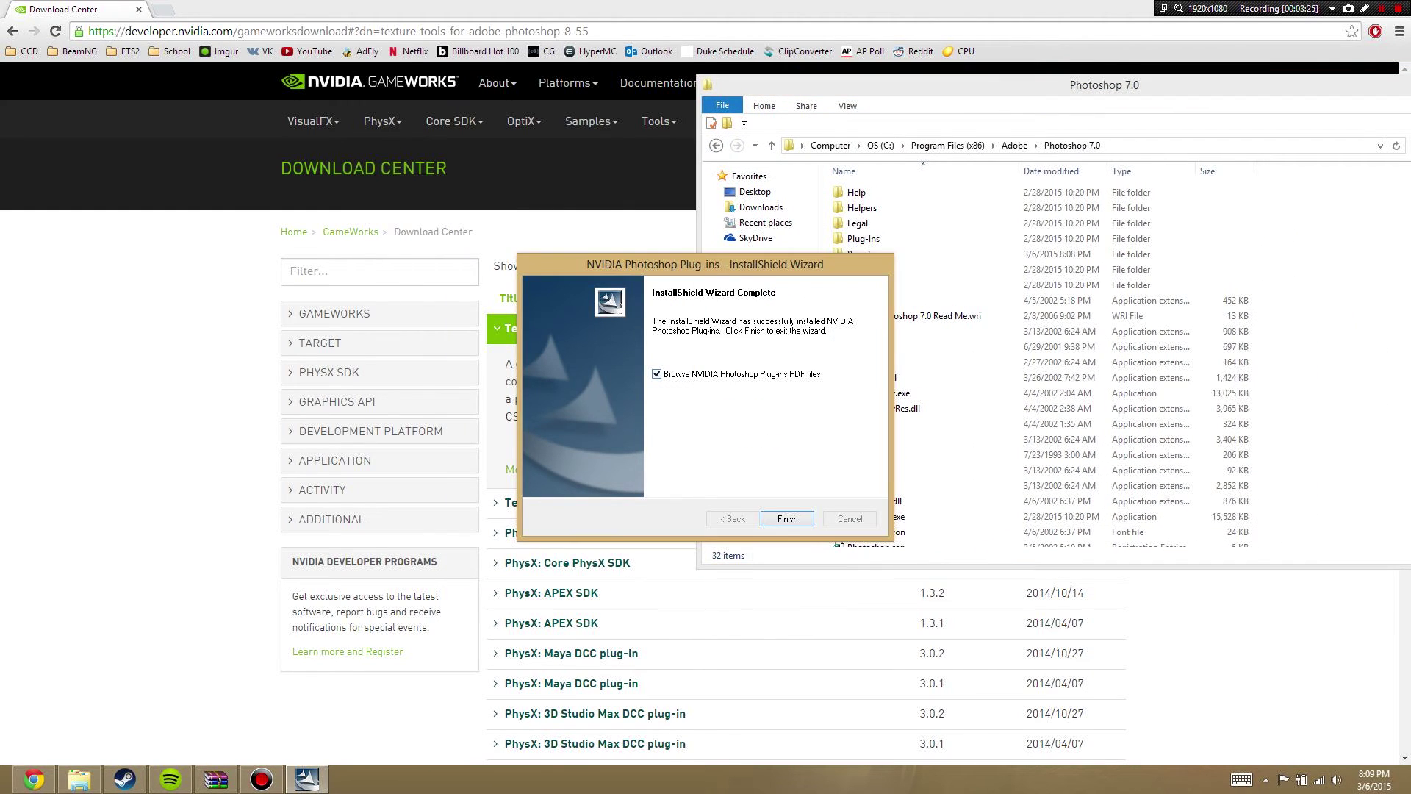
key(Return)
text(photoshop)
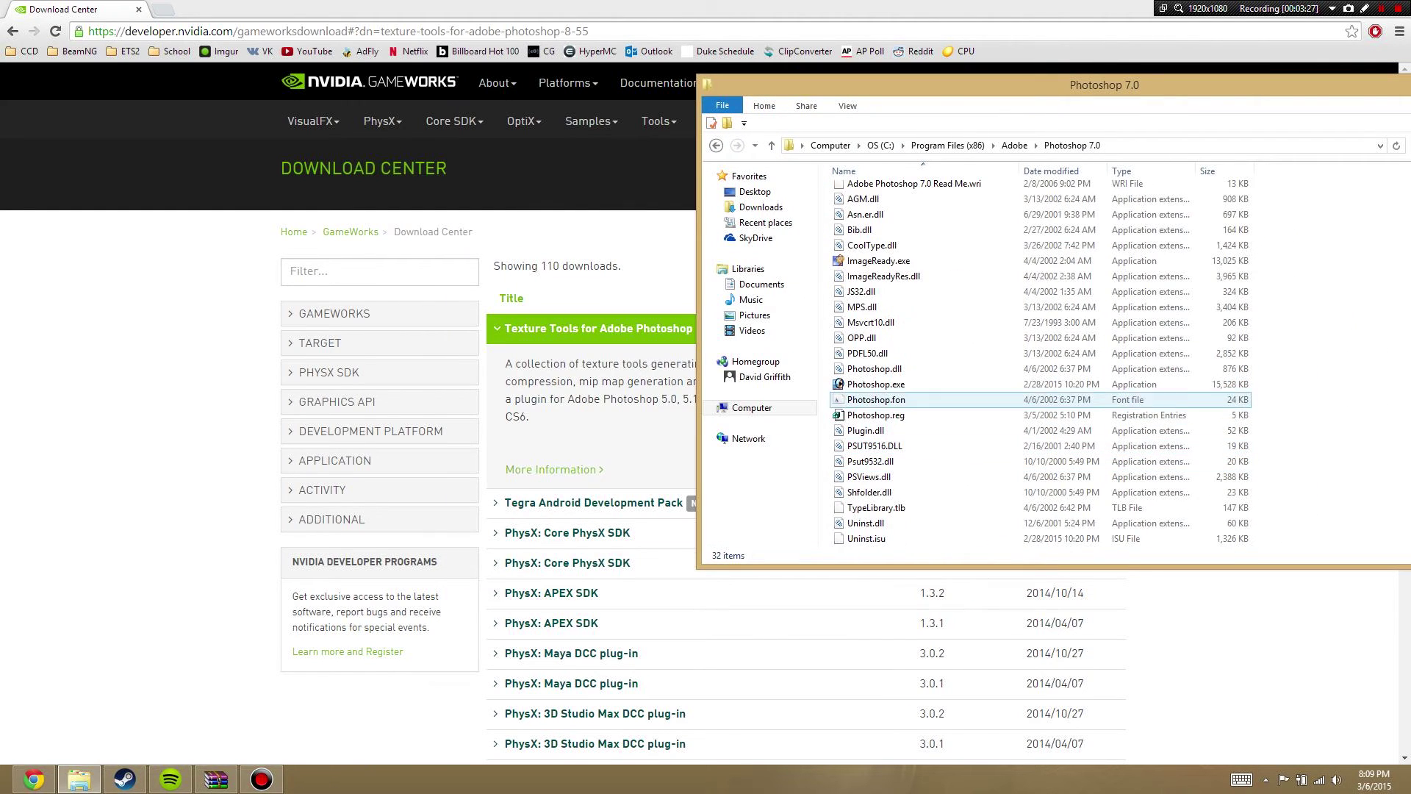
key(Down)
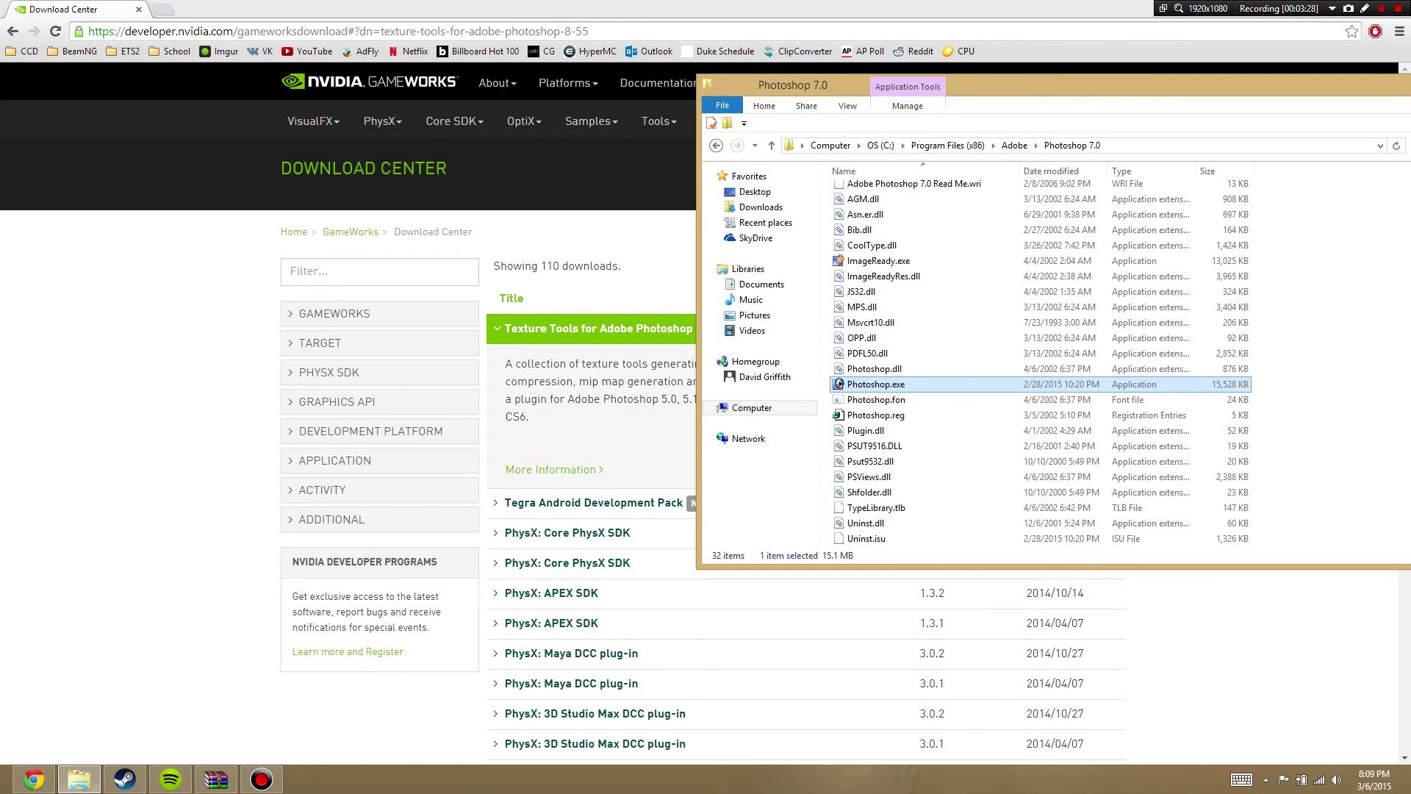
key(Return)
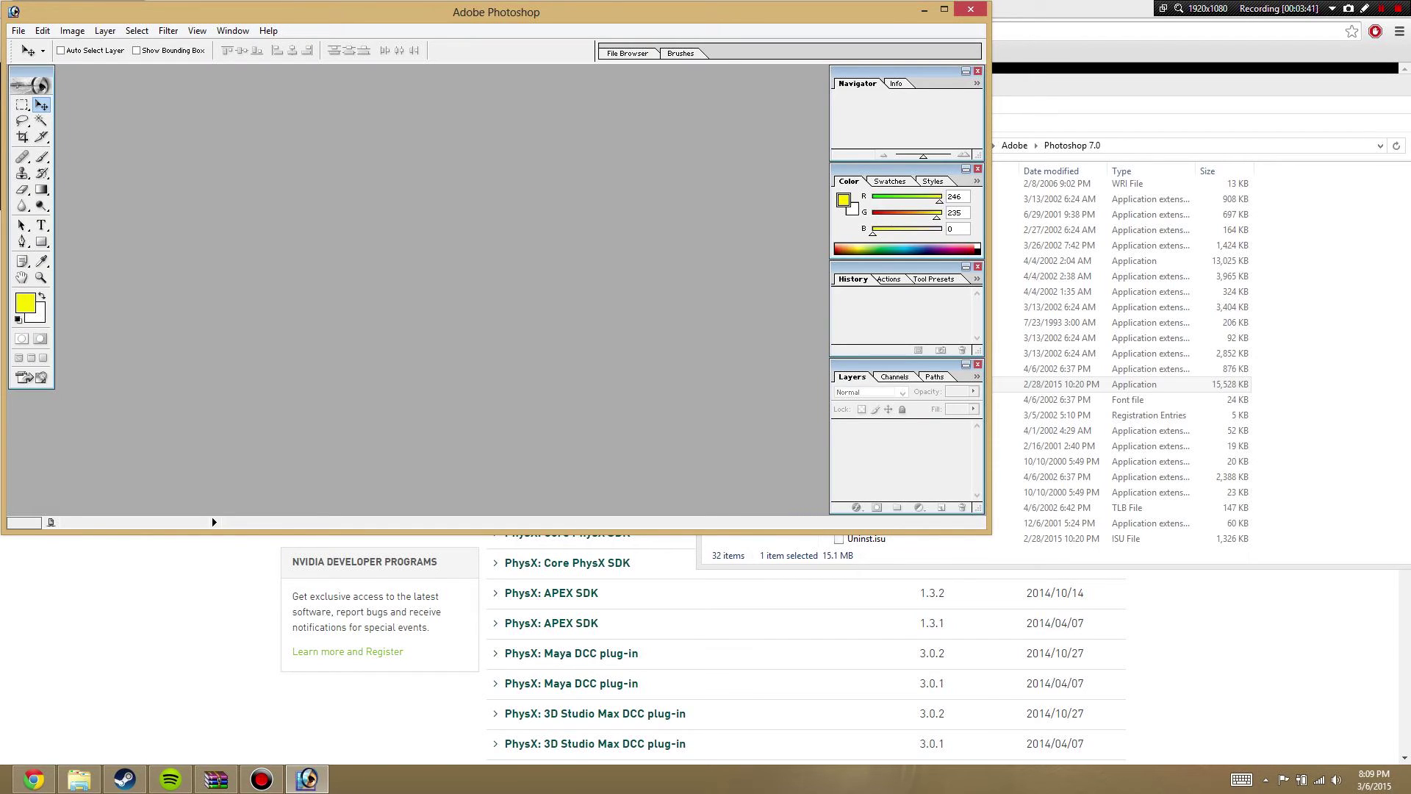
Bring up the File > Open dialog in Photoshop.
click(17, 30)
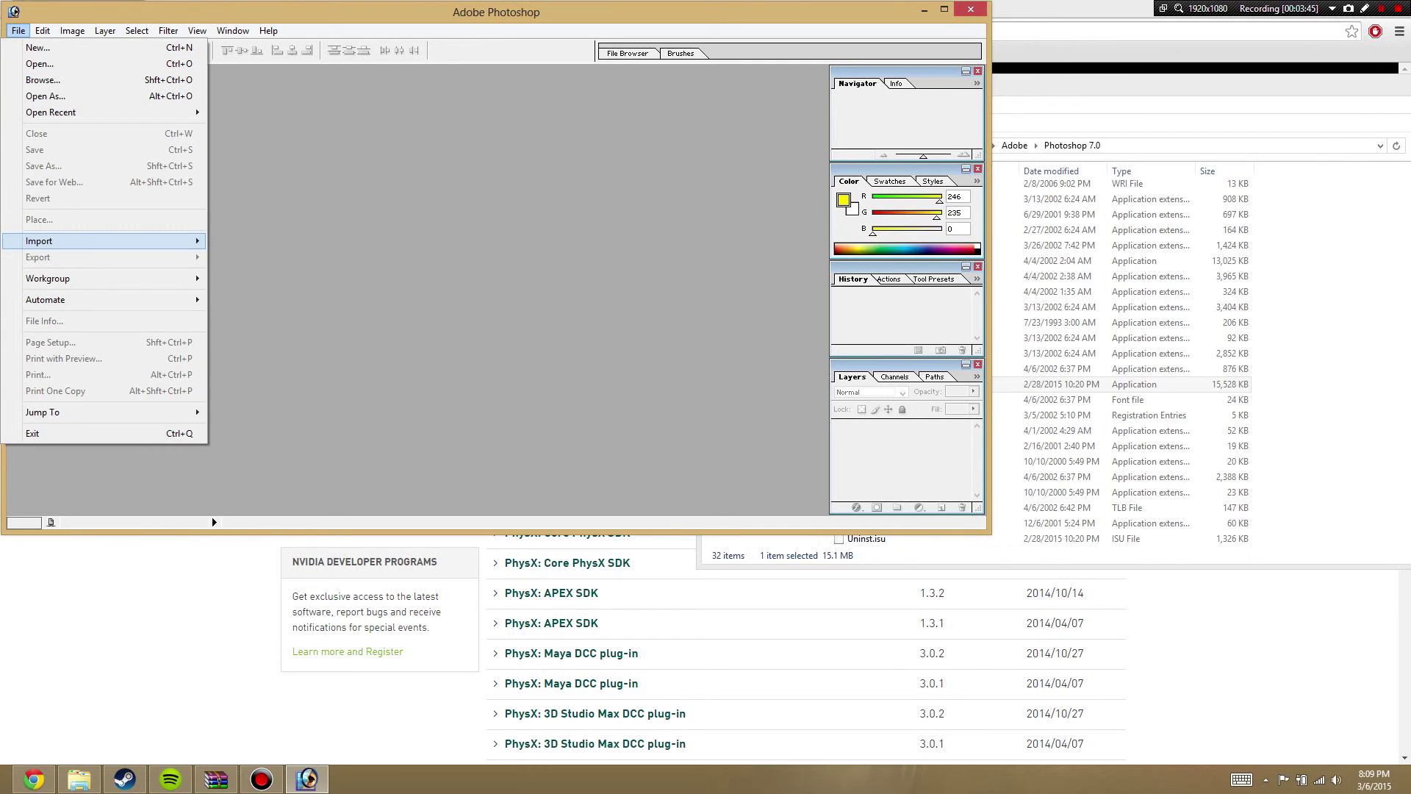
mouse_move(44, 241)
click(40, 64)
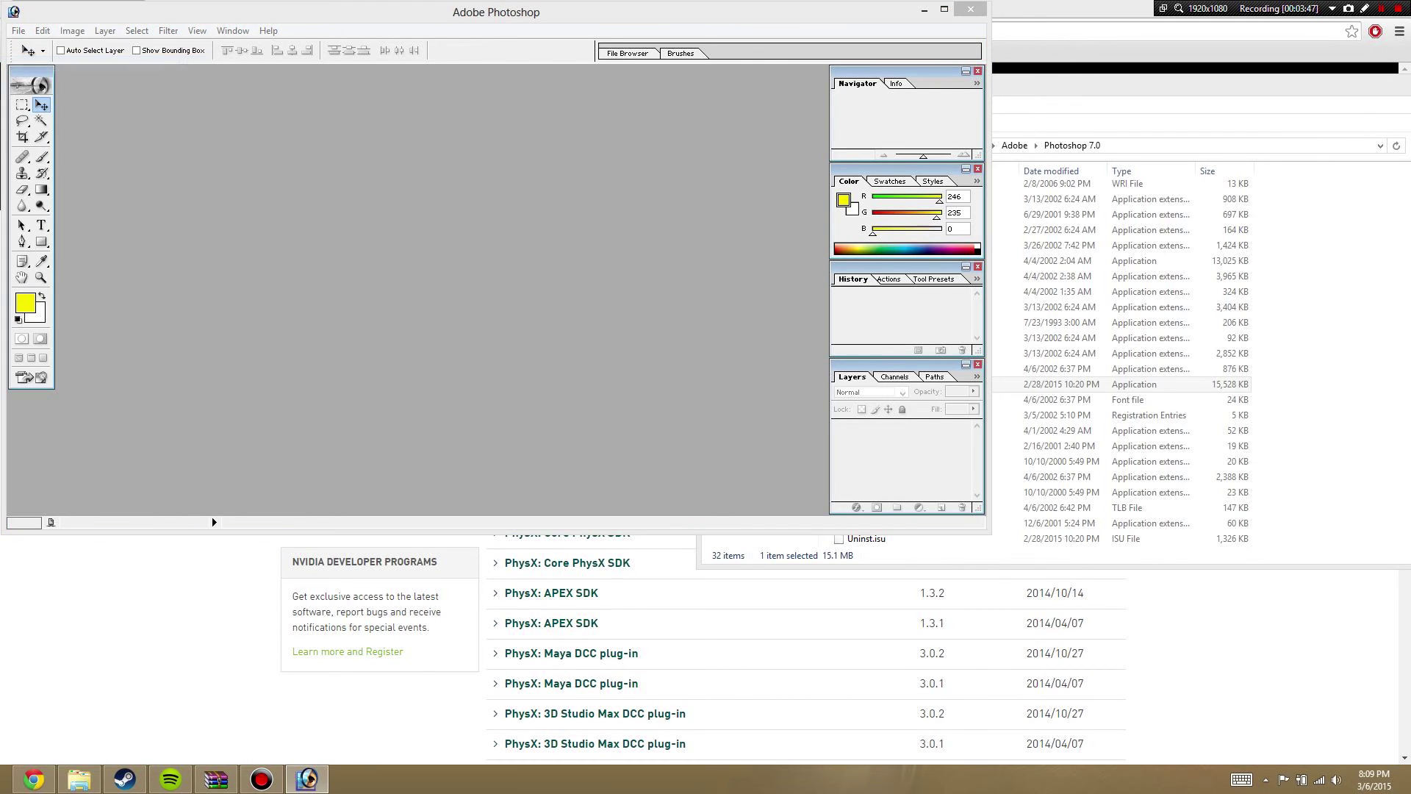
Filter the Open dialog to D3D/DDS files and go up to the cars folder.
key(alt+Down)
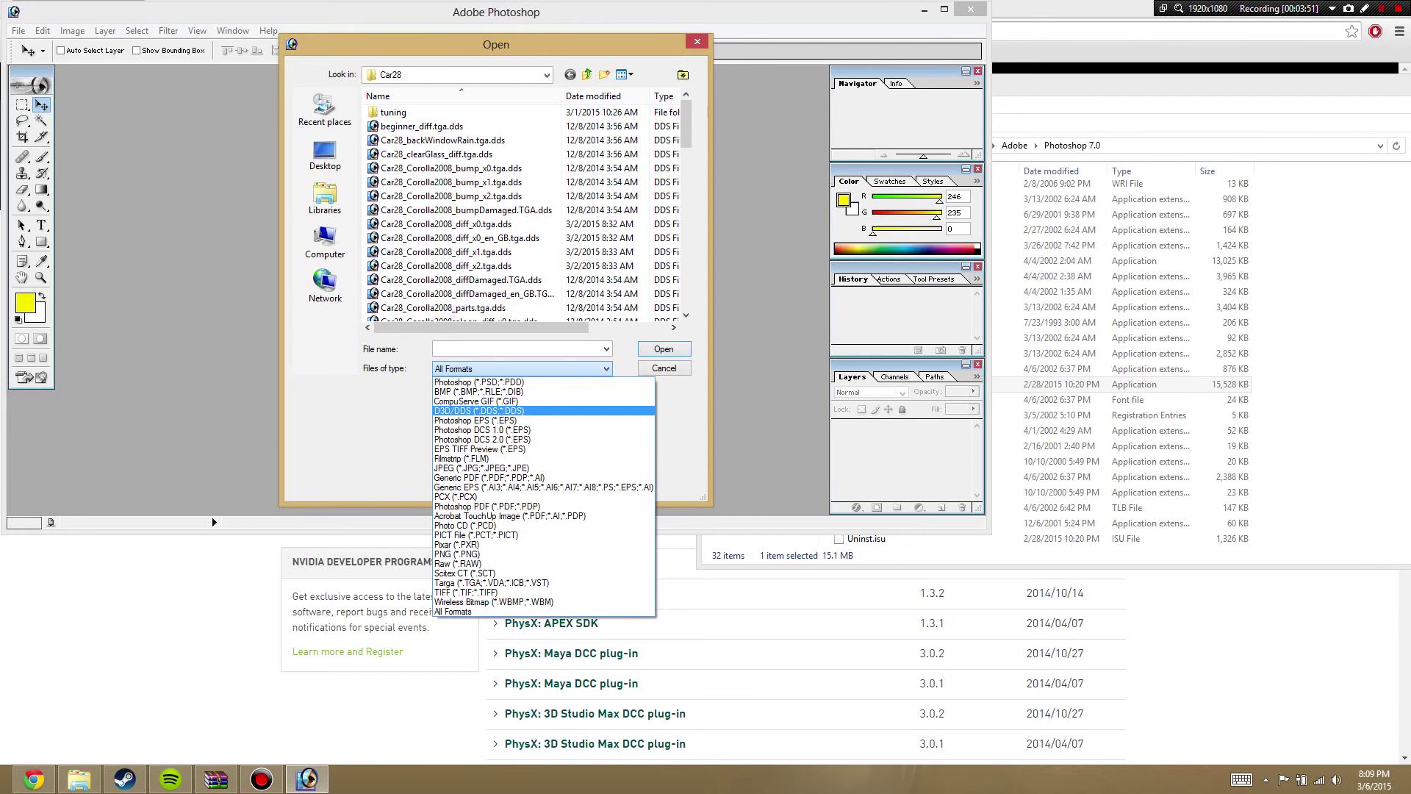
key(Return)
key(alt+i)
key(alt+Down)
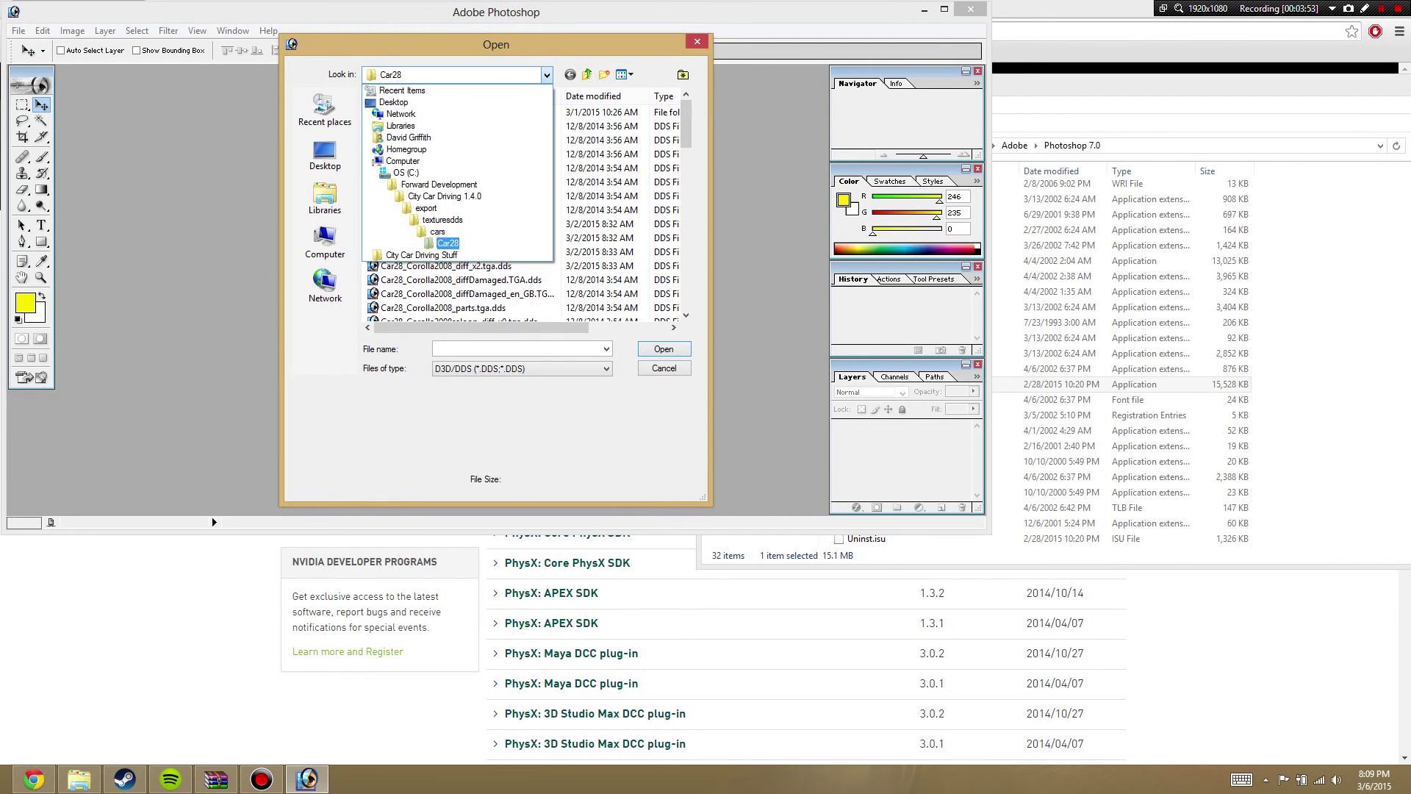
key(Up)
key(Return)
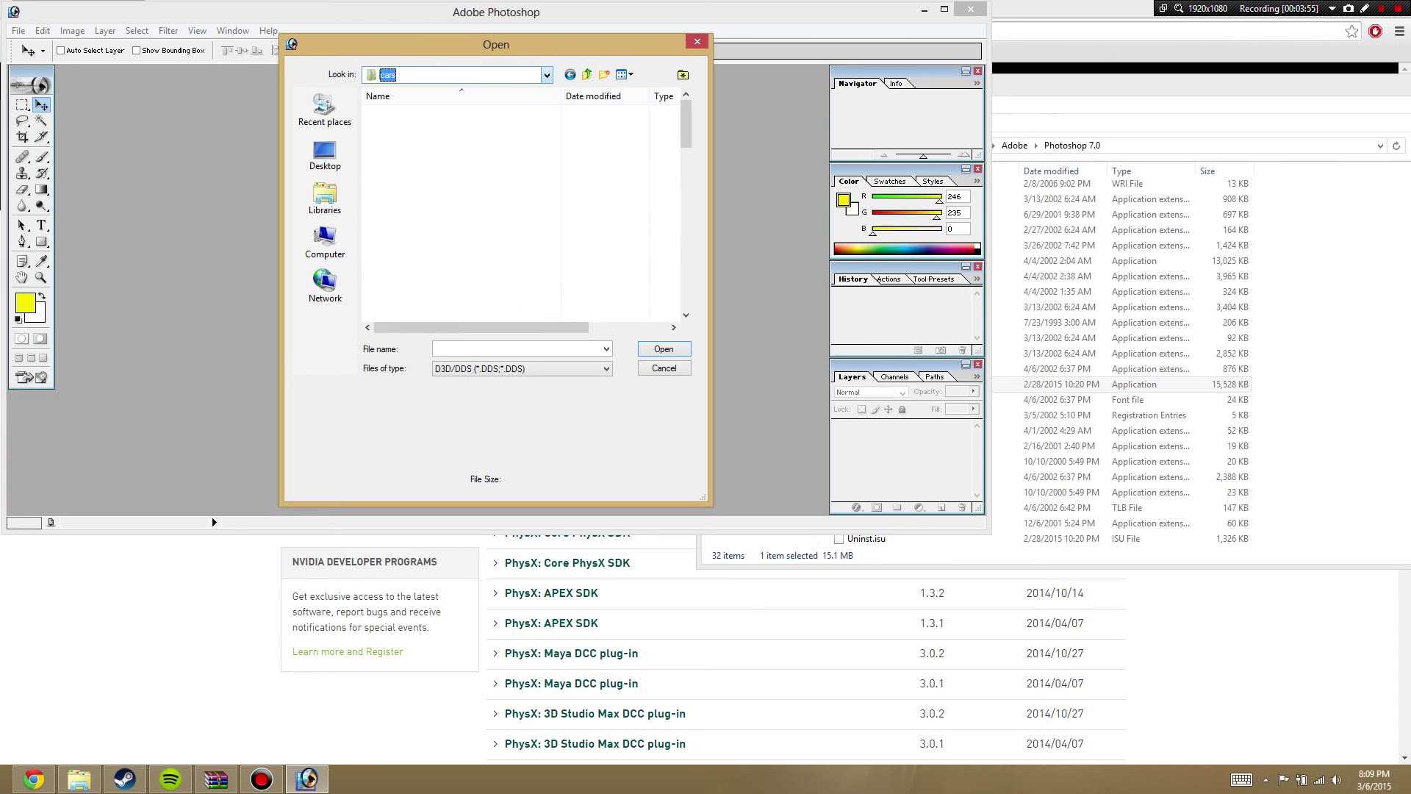
Open bmwm5e39_Daeman_tire.dds from BMWM5E39_by_Daeman and sample its dark grey as foreground.
scroll(522, 213, up, 2)
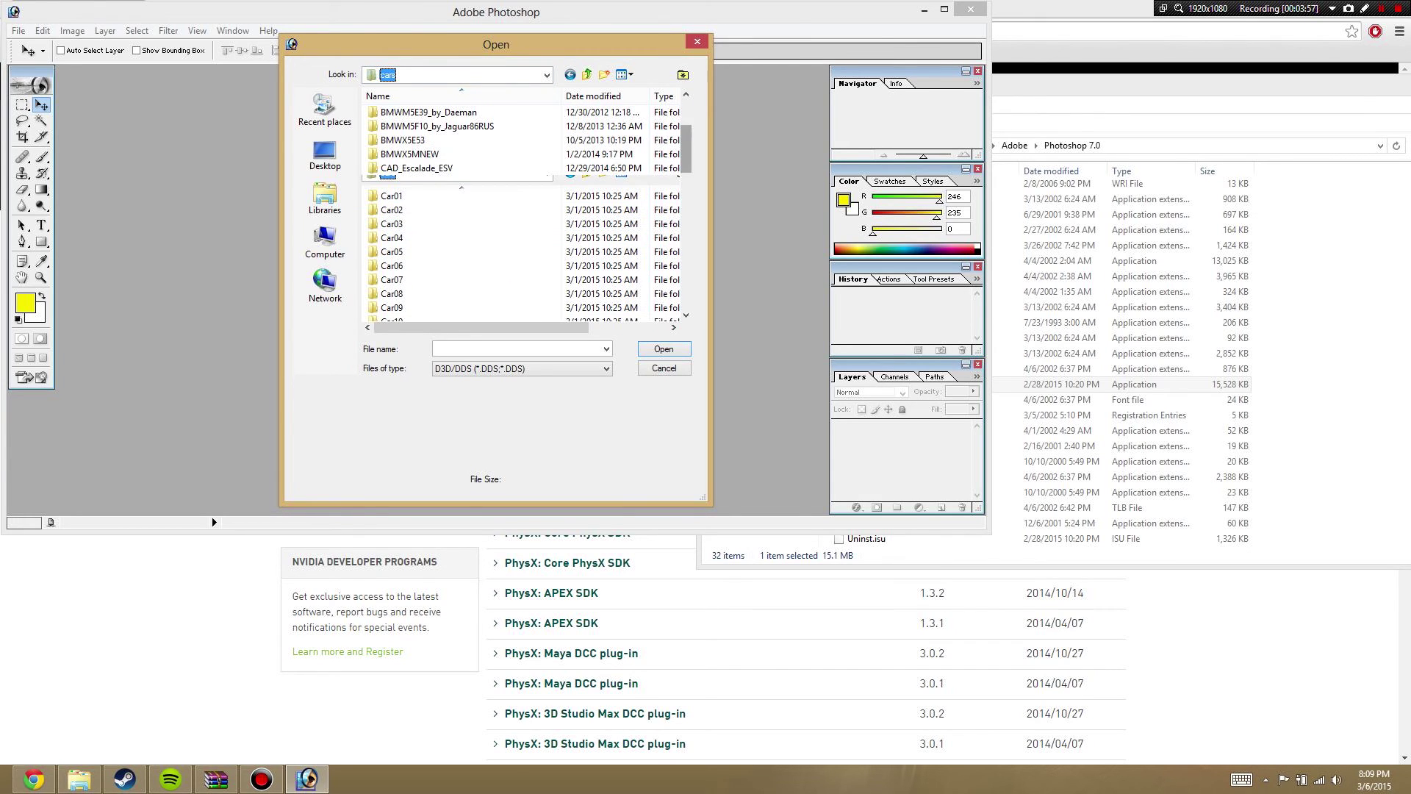
key(Tab)
key(Return)
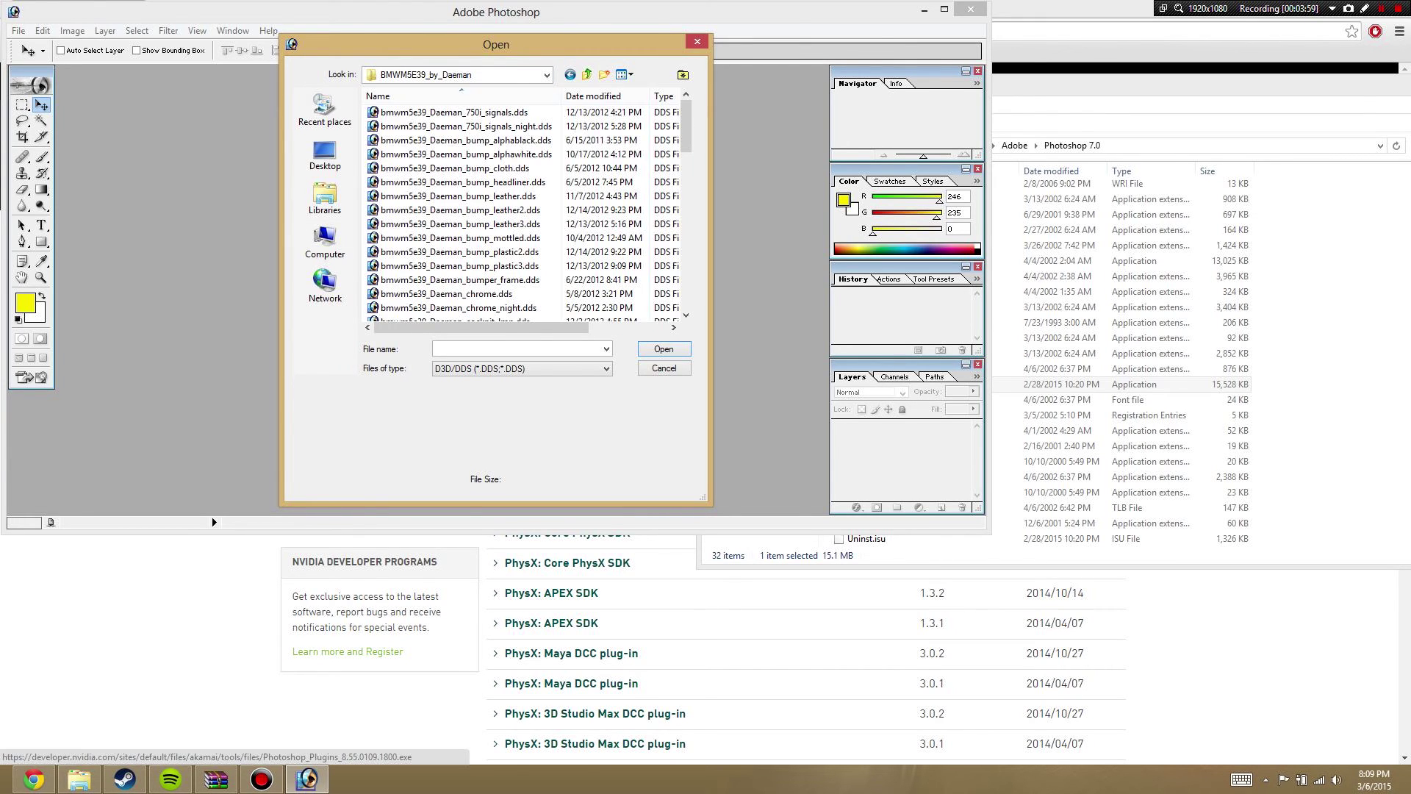
scroll(522, 213, down, 10)
click(446, 265)
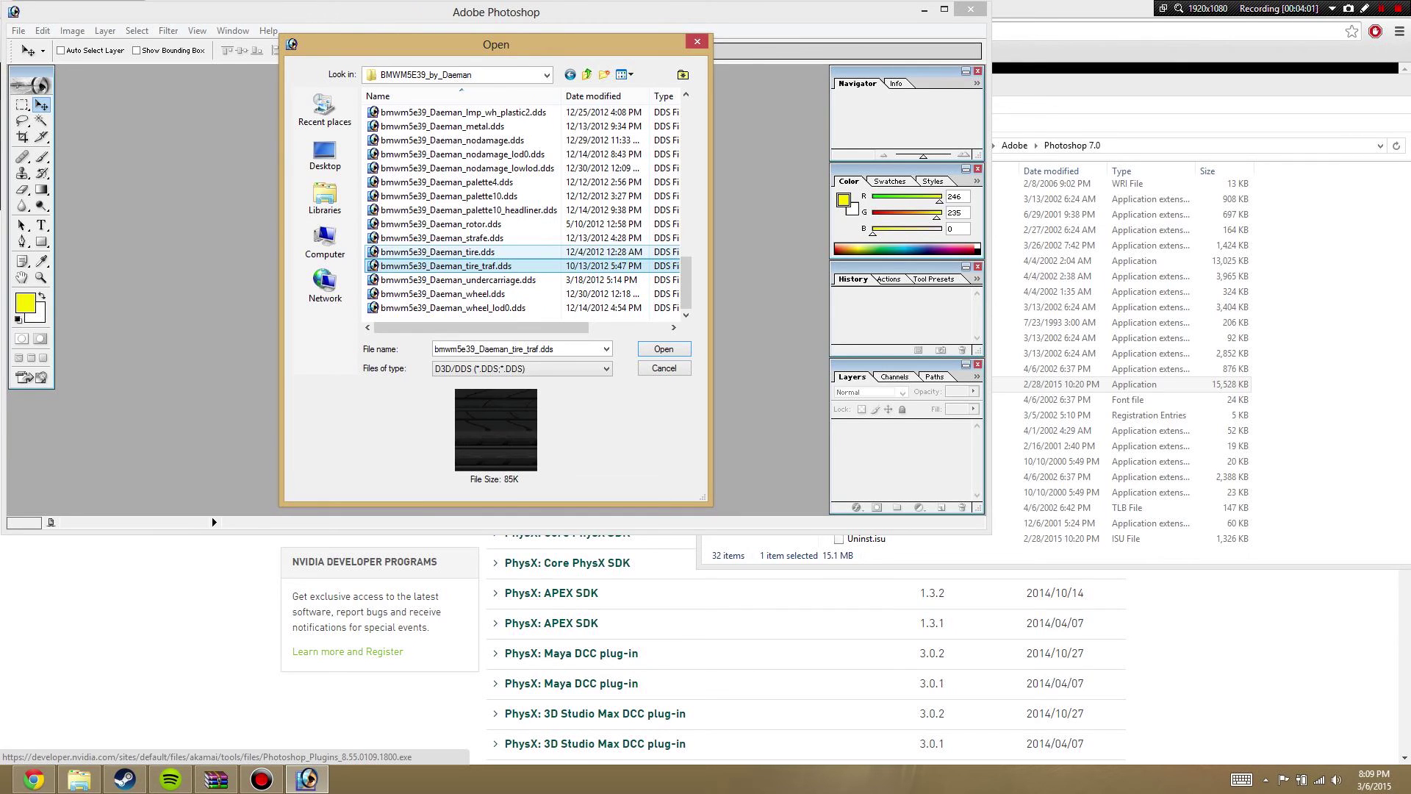
click(437, 252)
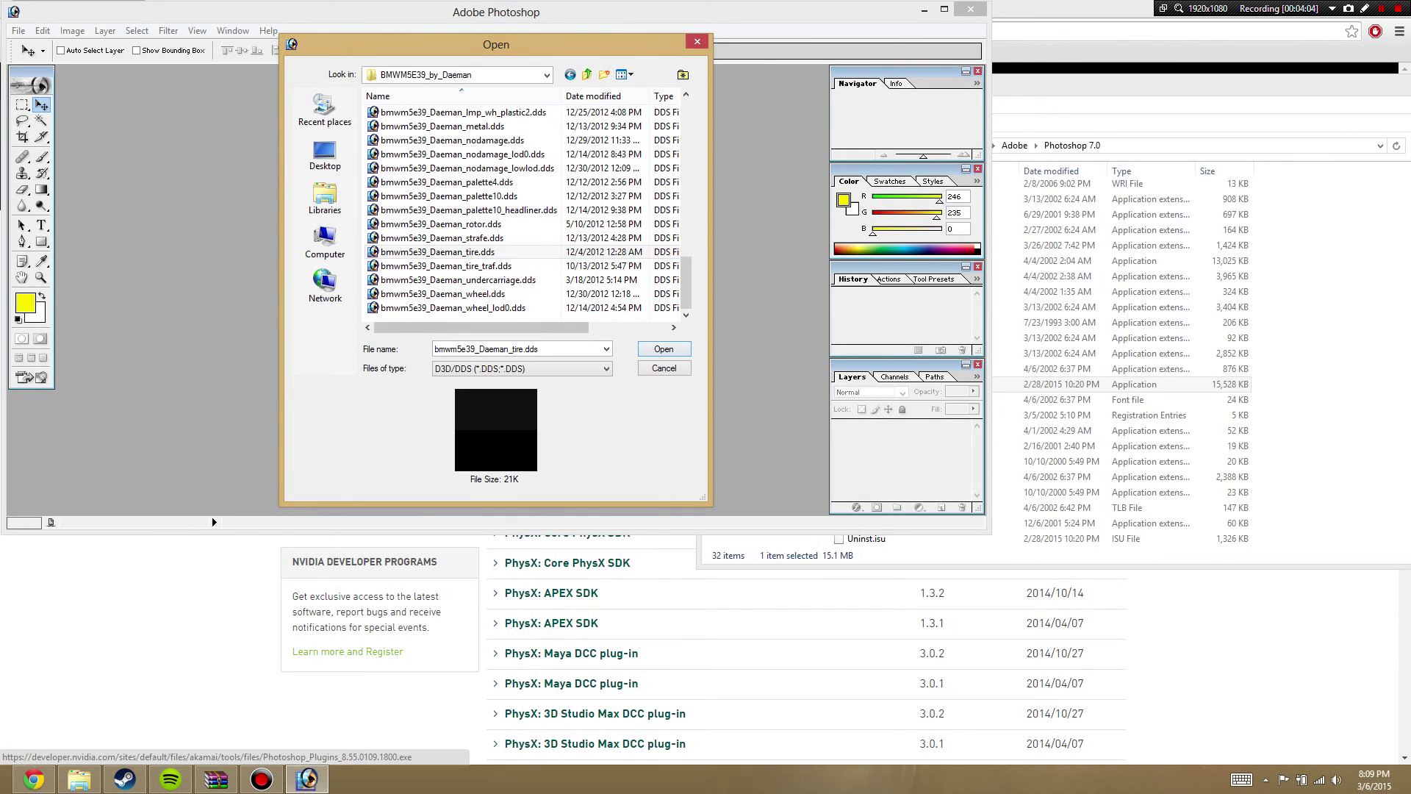
key(Return)
click(25, 302)
click(121, 110)
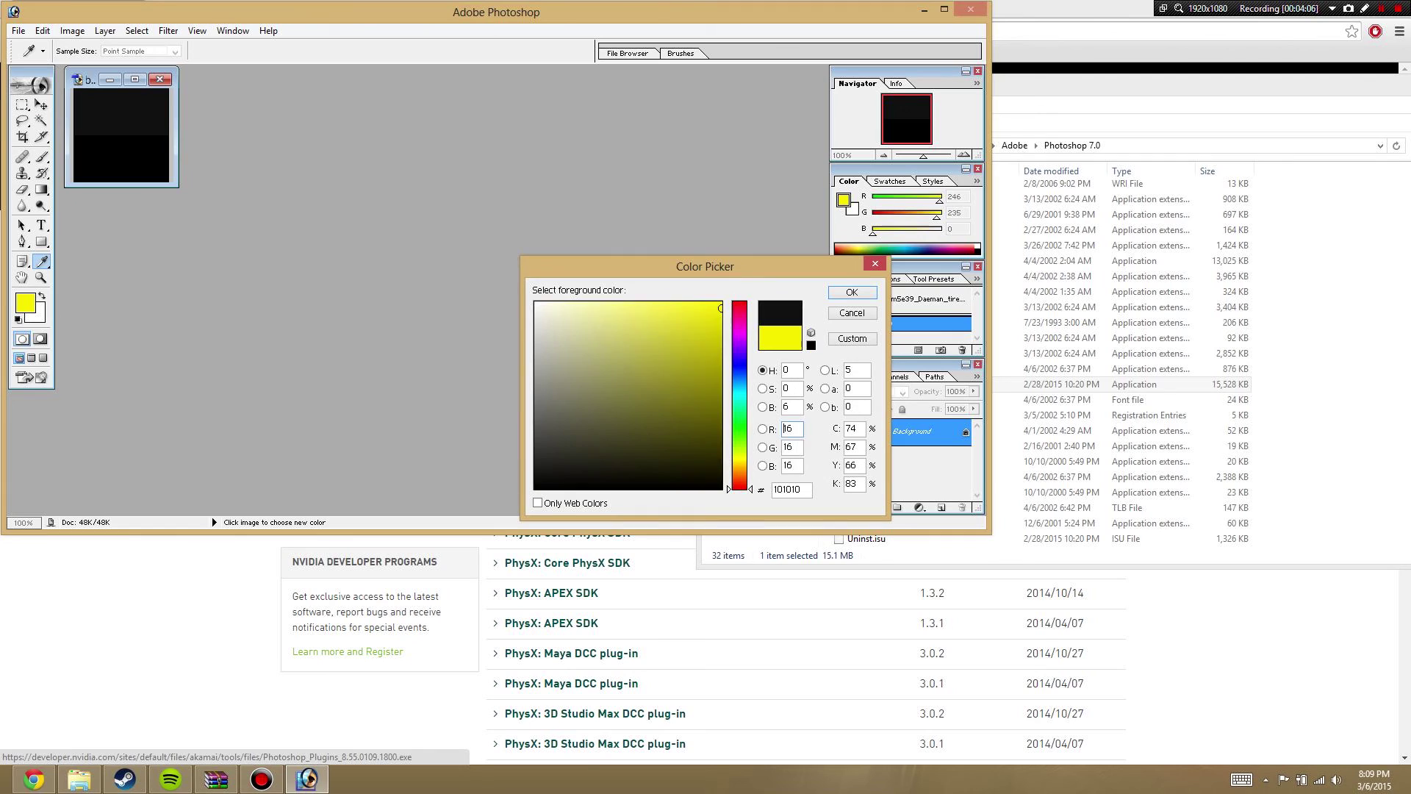
Accept foreground 101010 and fill the whole tire texture with the Paint Bucket.
key(v)
key(Return)
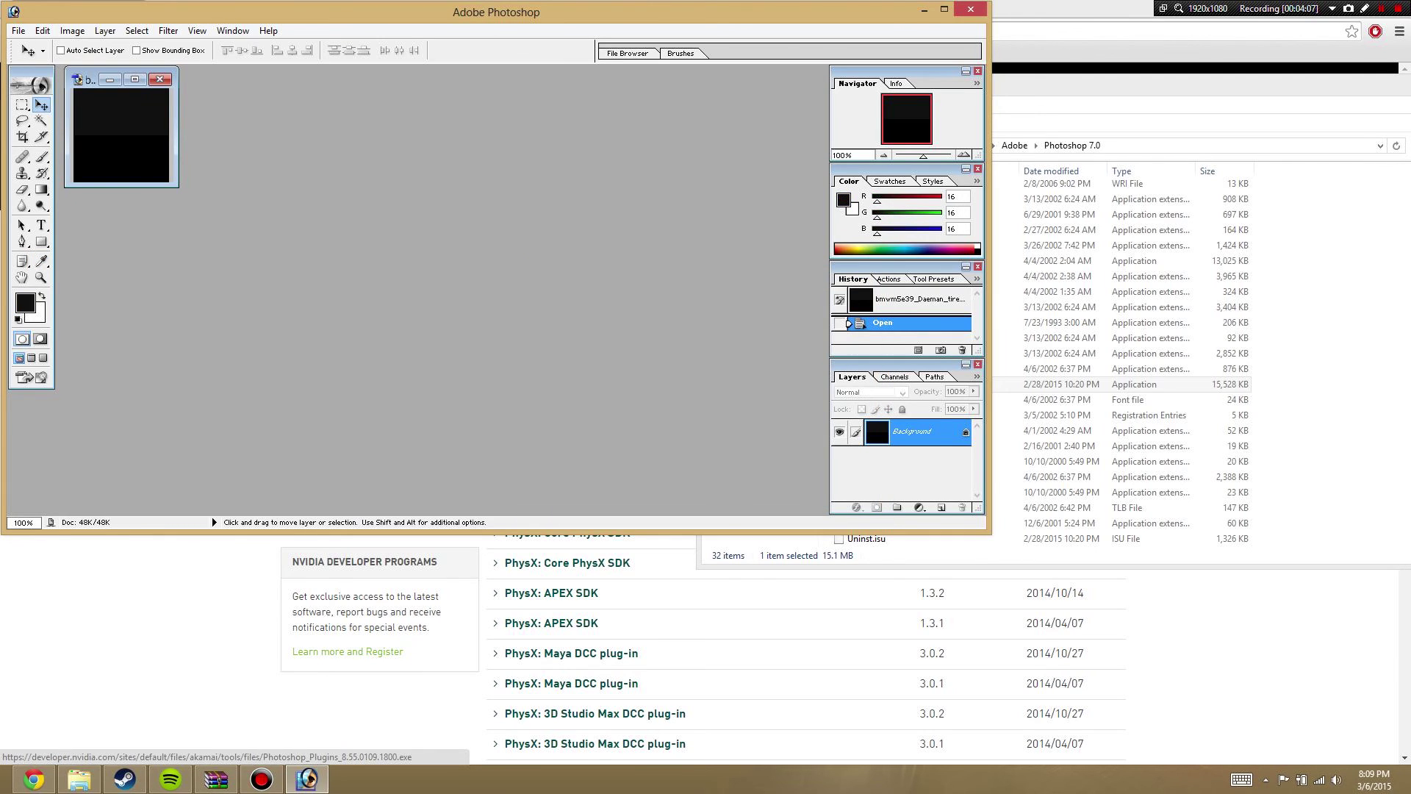
key(g)
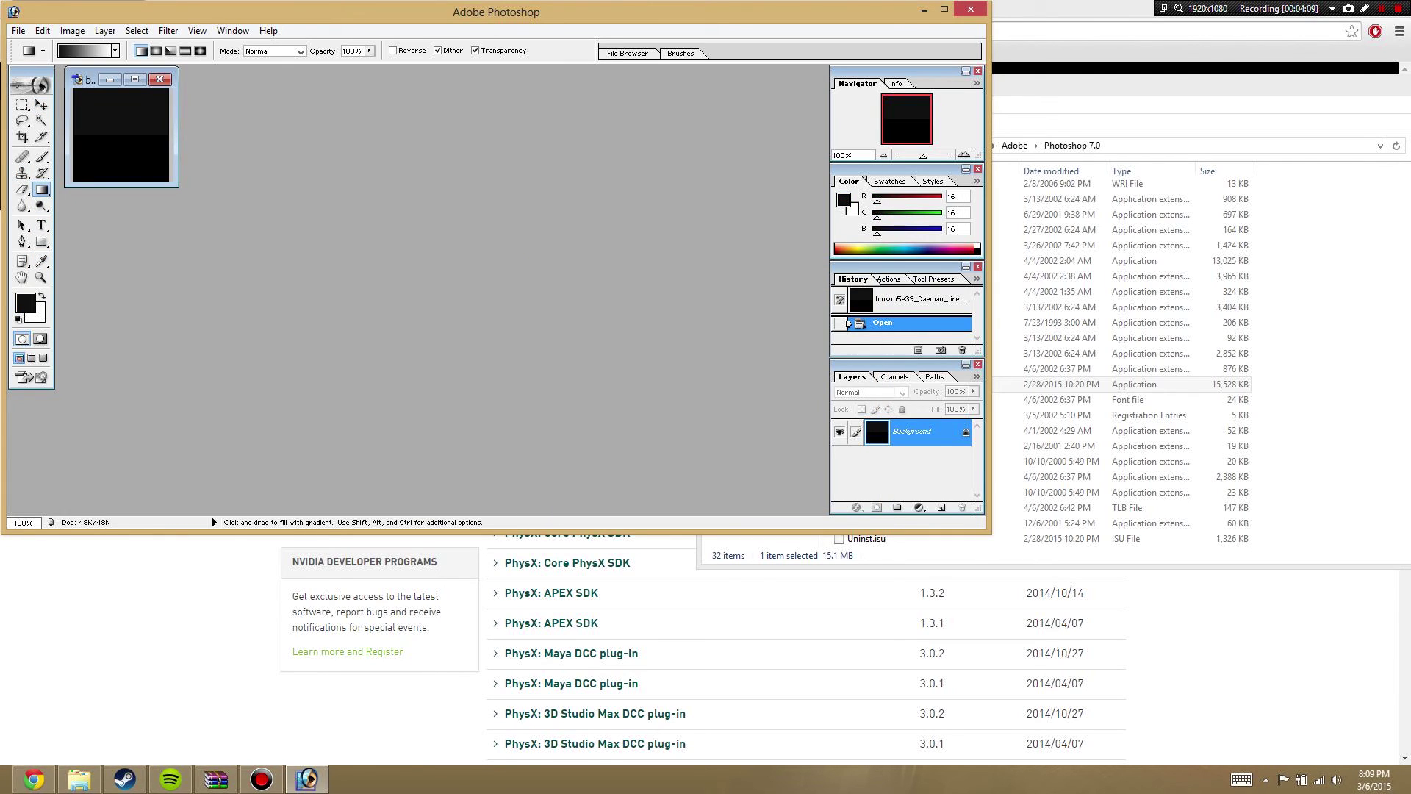
drag(42, 190, 81, 205)
click(121, 158)
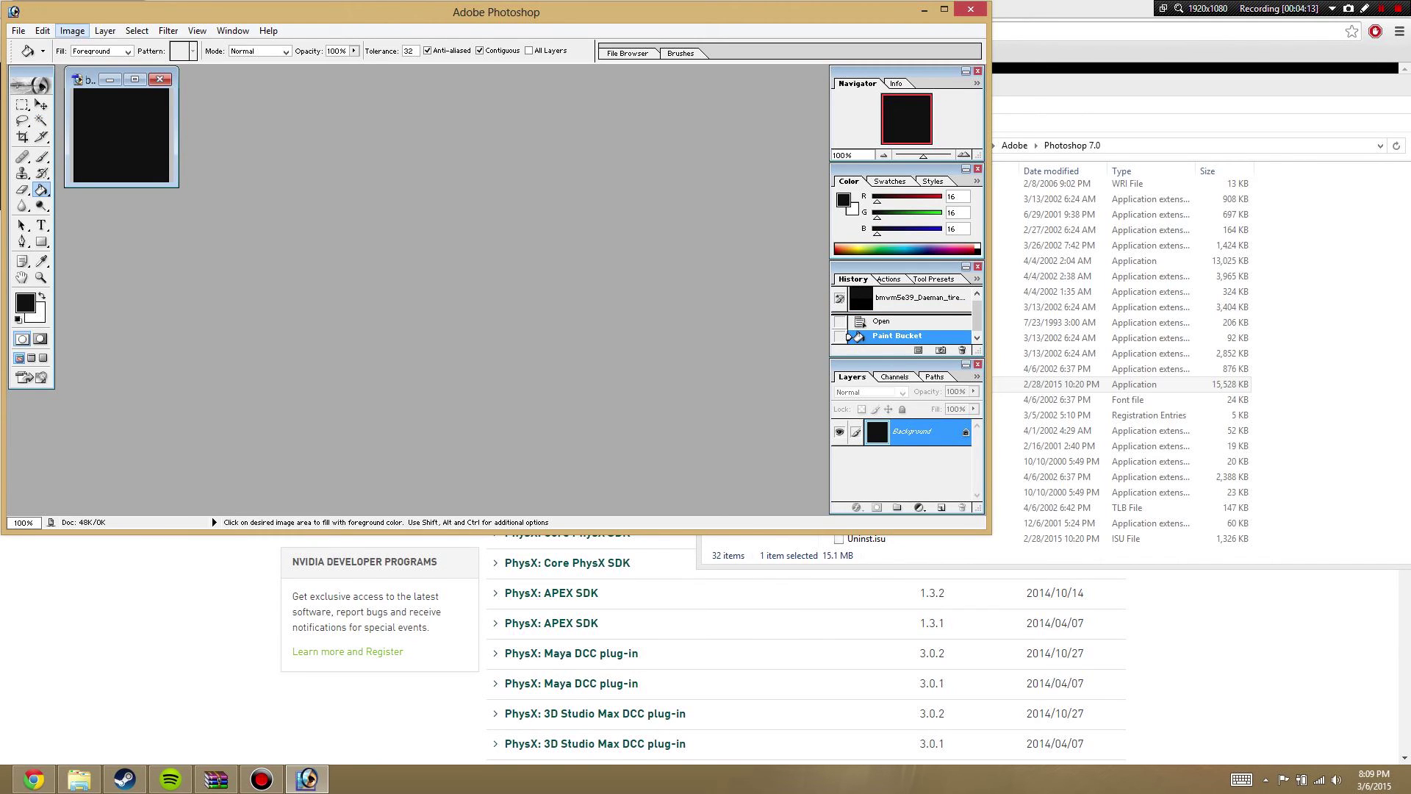
click(42, 30)
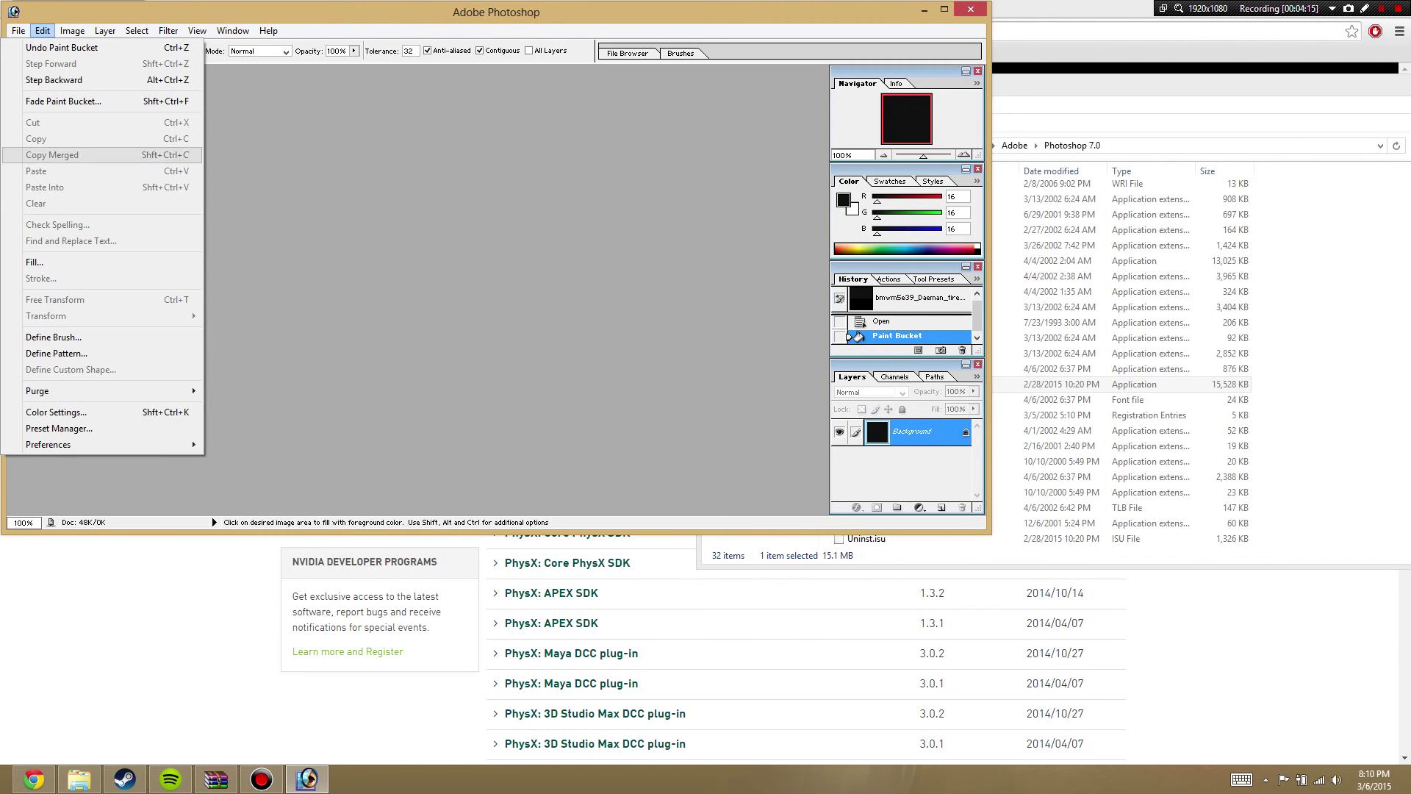
Save As bmwm5e39_Daeman_tire.dds in D3D/DDS format, replacing the original file.
mouse_move(18, 31)
key(Return)
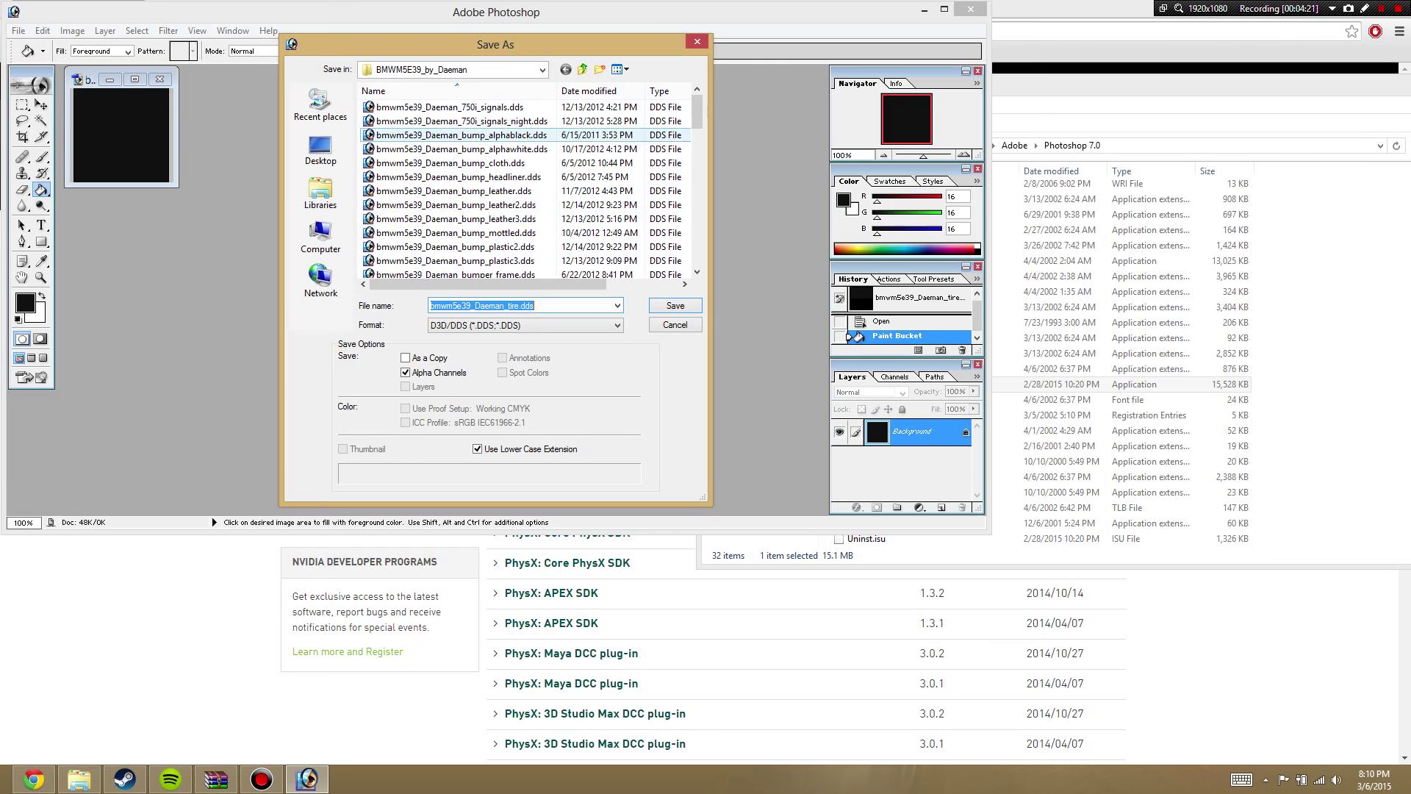
key(Return)
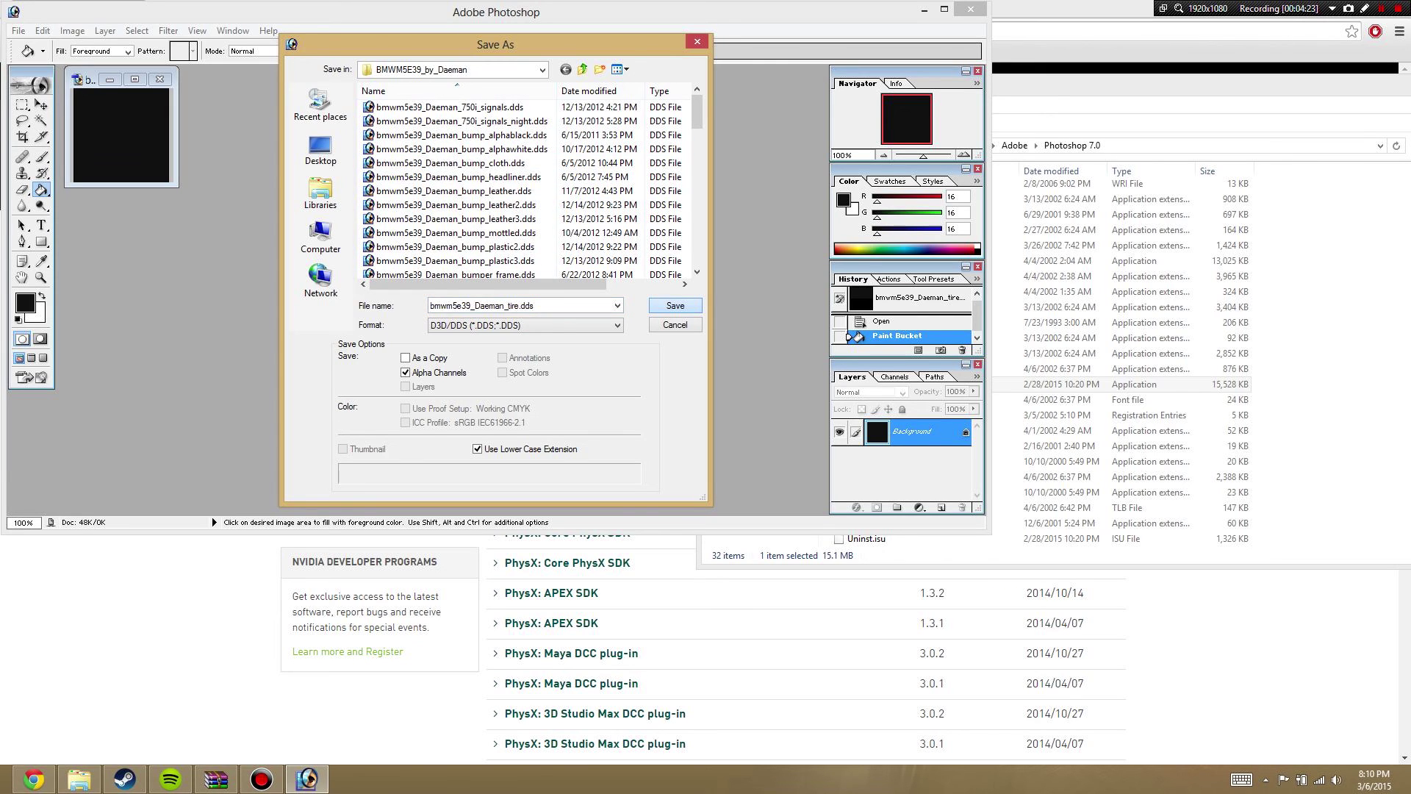
key(Return)
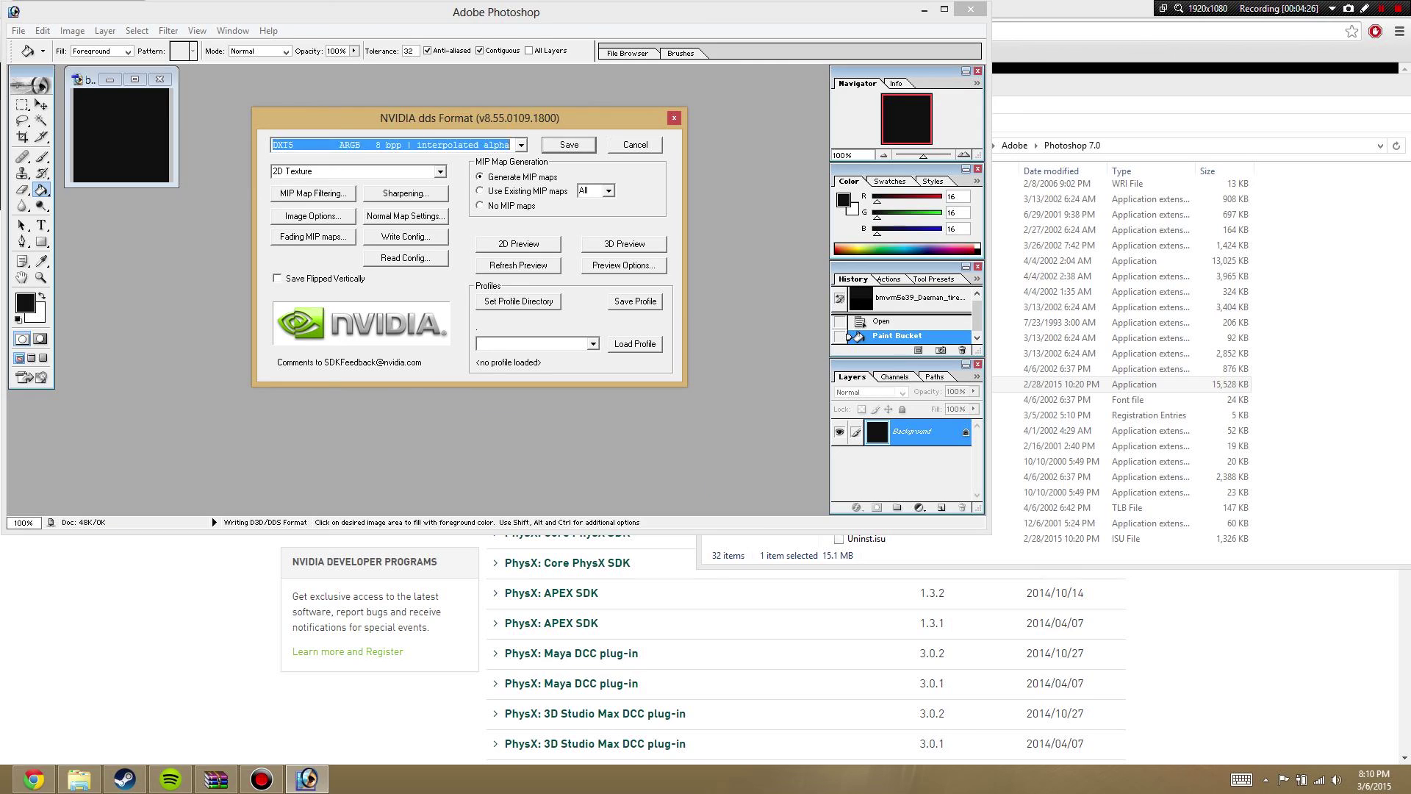
Check that the NVIDIA dds export format is DXT5 ARGB 8 bpp interpolated alpha.
mouse_move(375, 144)
mouse_down()
mouse_move(510, 145)
mouse_move(376, 145)
mouse_up()
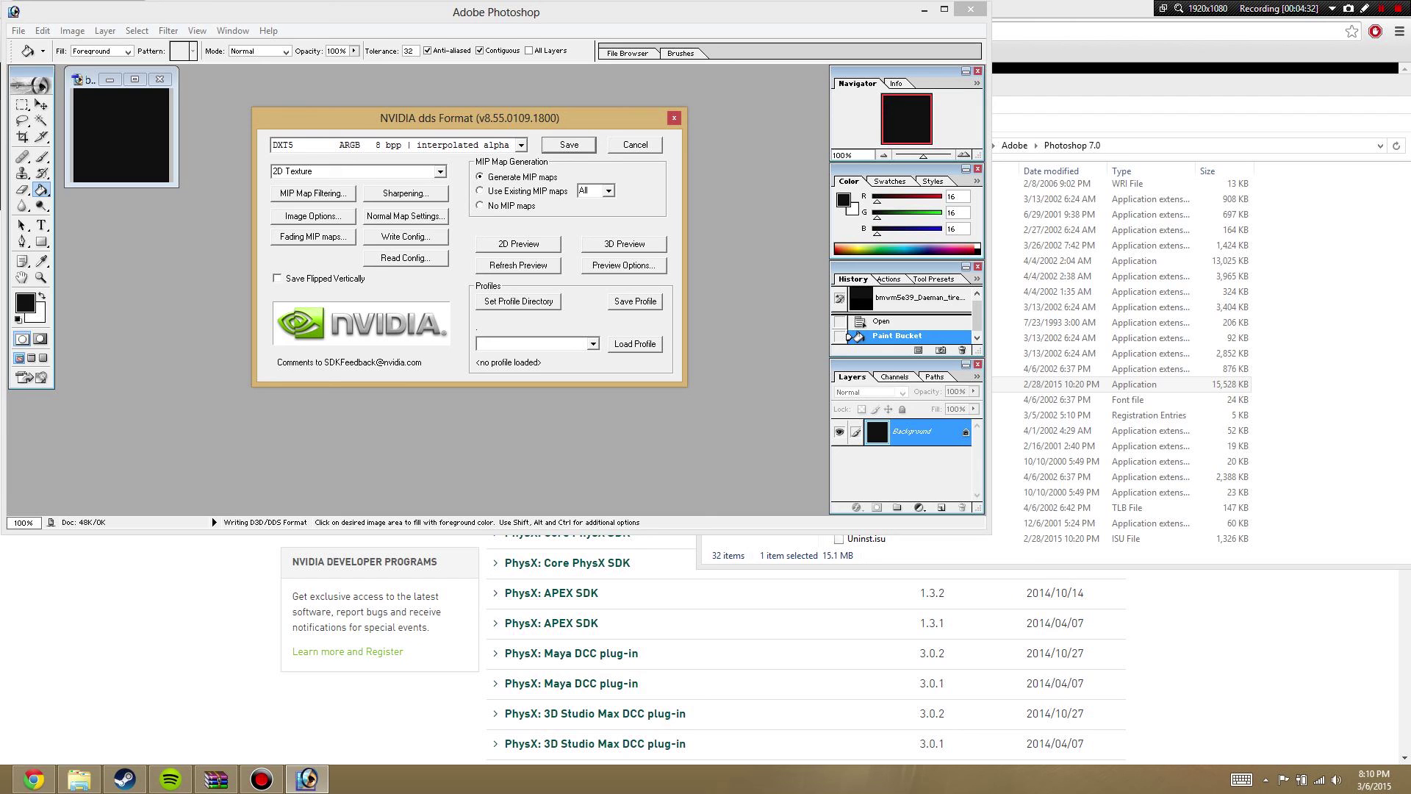